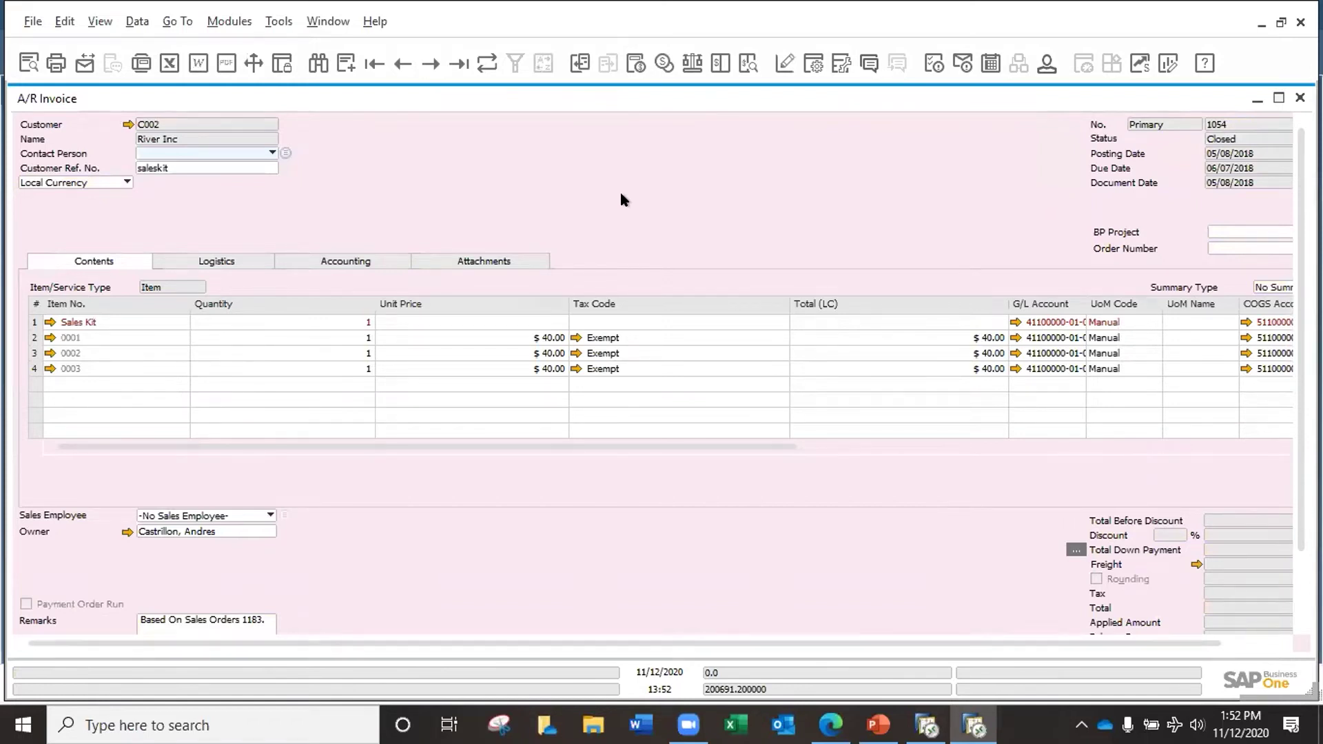
Page forward from invoice 1054 through 1058 to reach closed A/R invoice 1059.
right_click(559, 179)
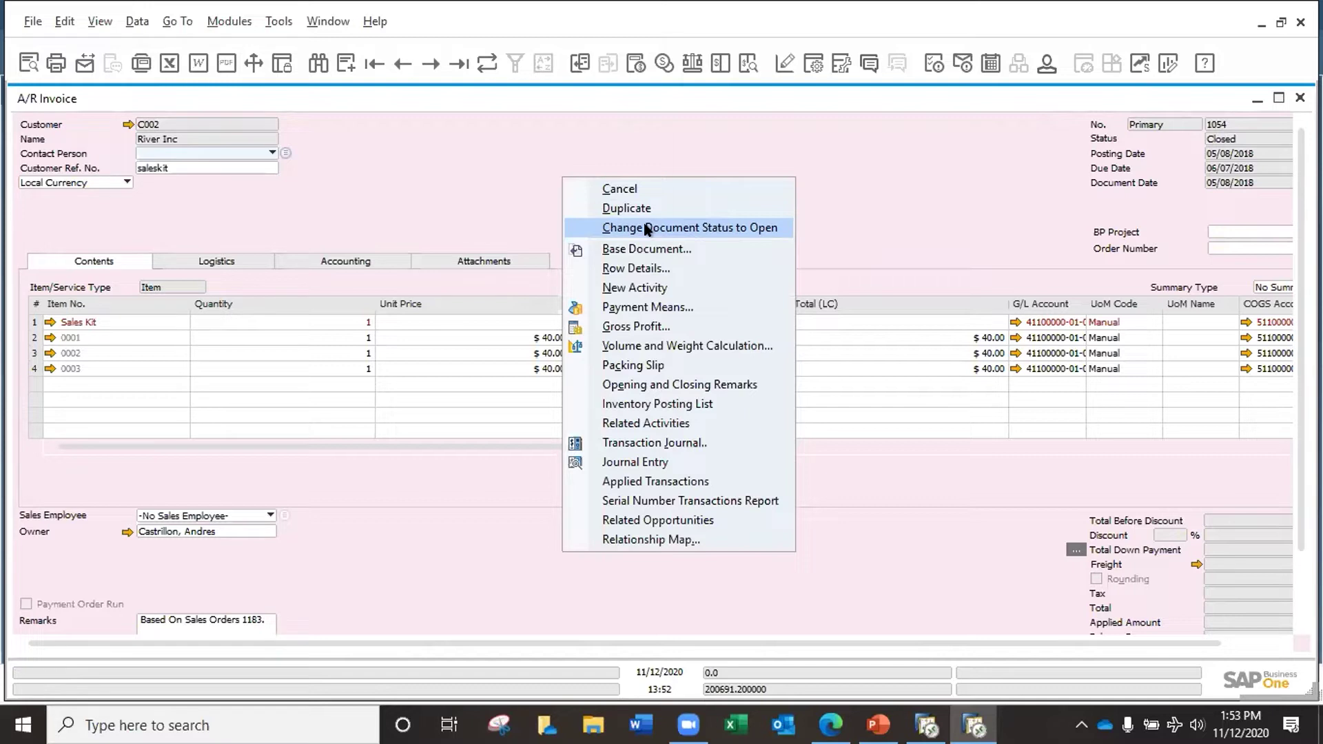
left_click(517, 214)
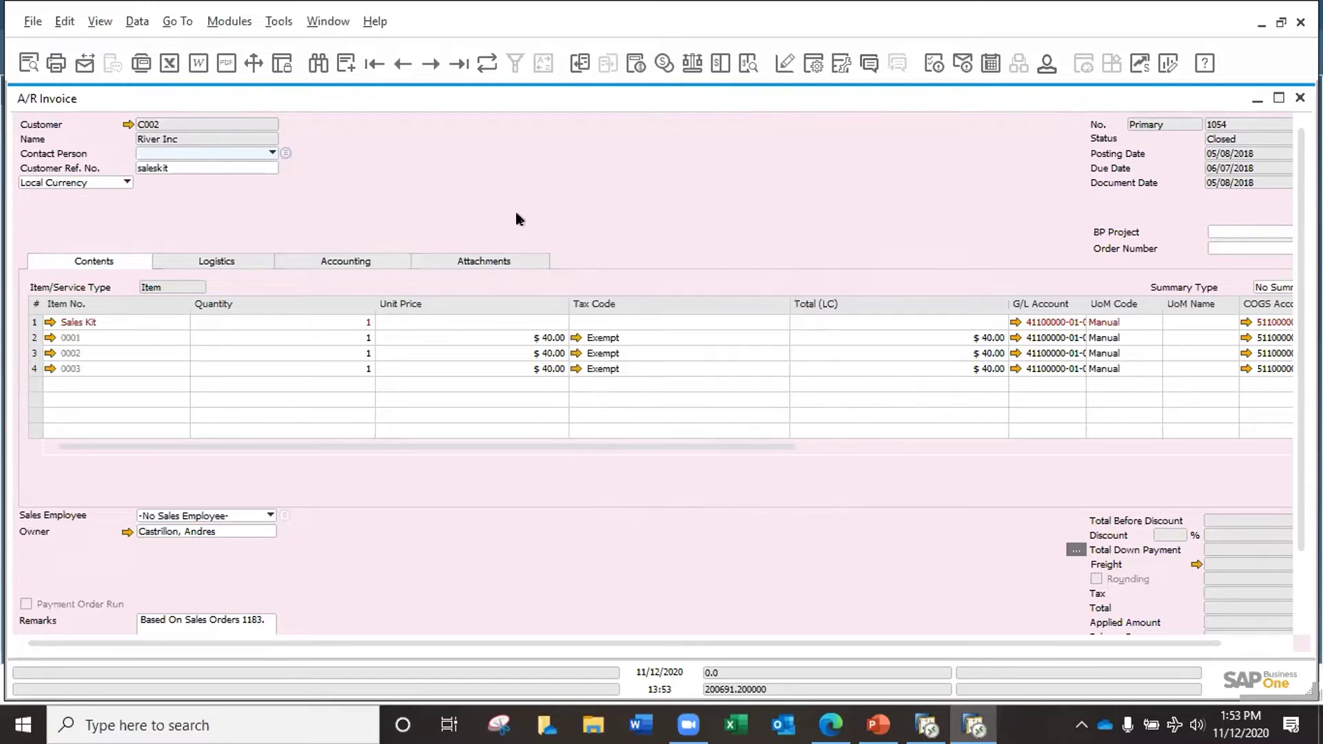
key("Page_Down")
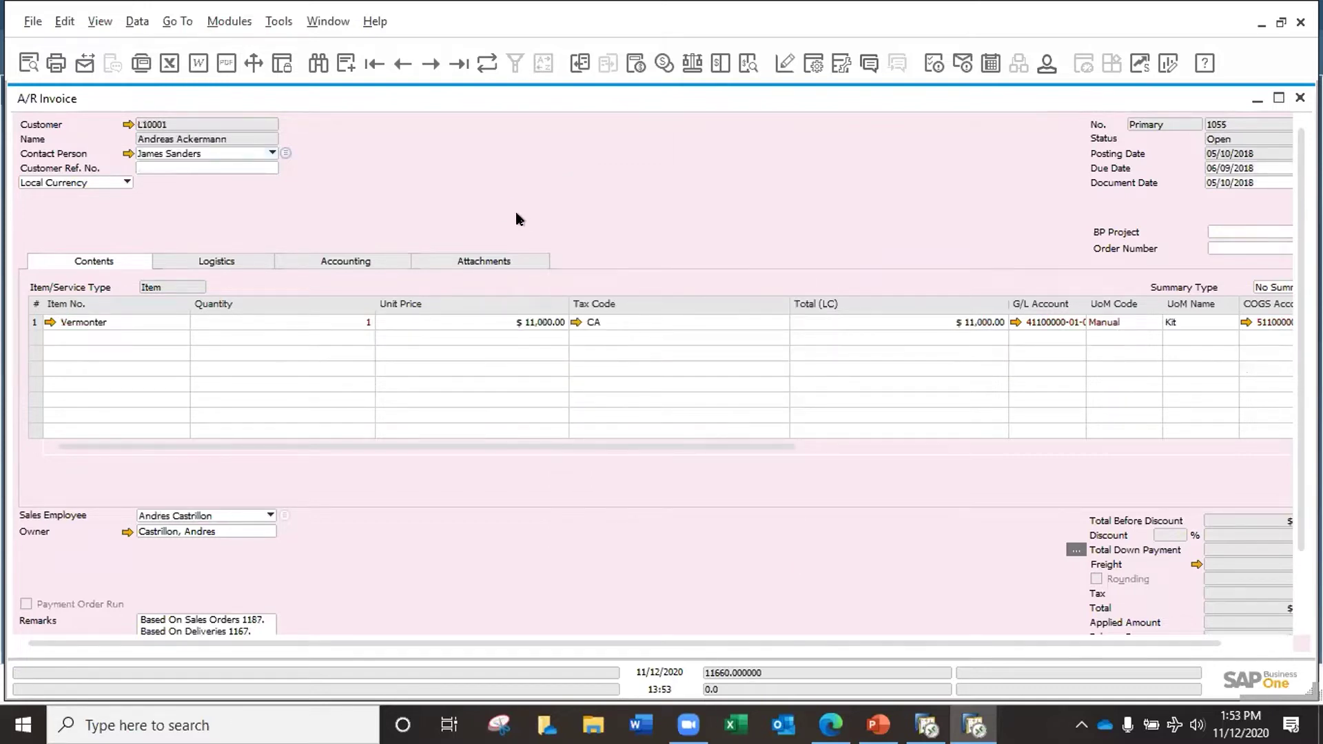
key("Page_Down")
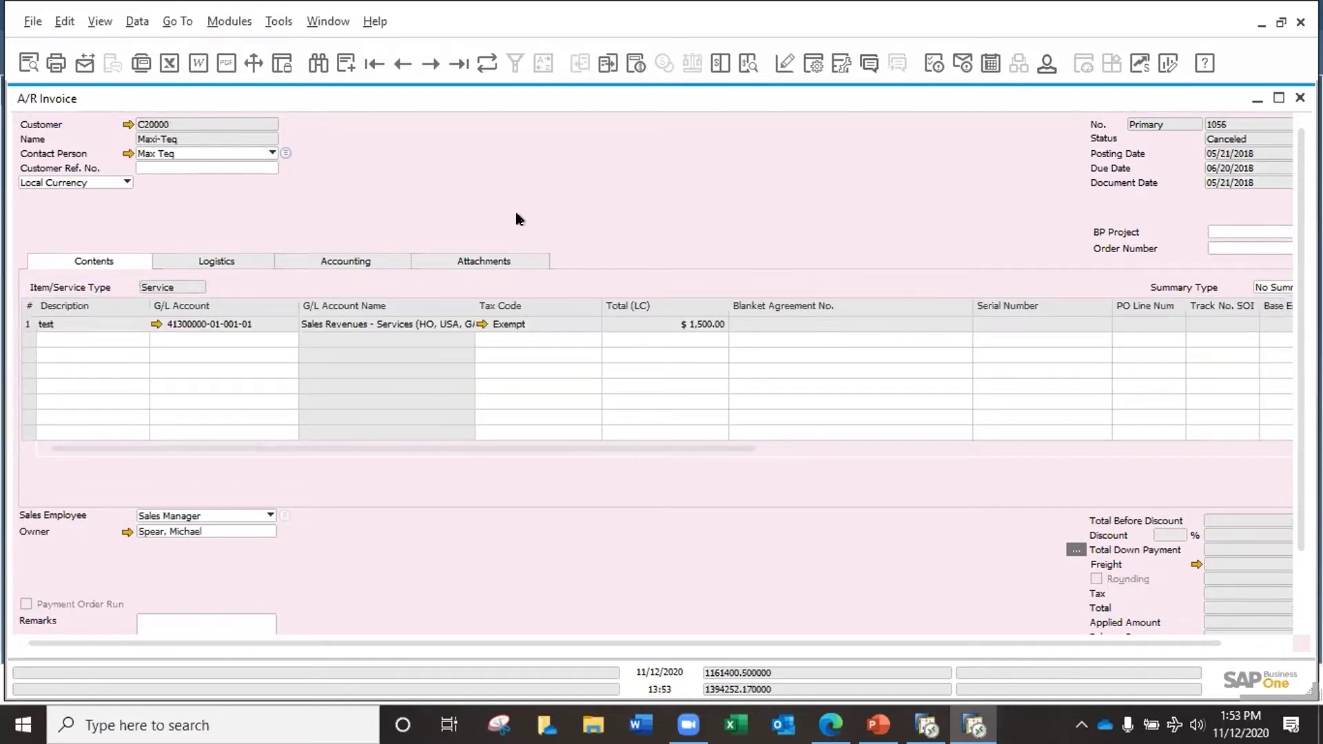
key("Page_Down")
key("Page_Down")
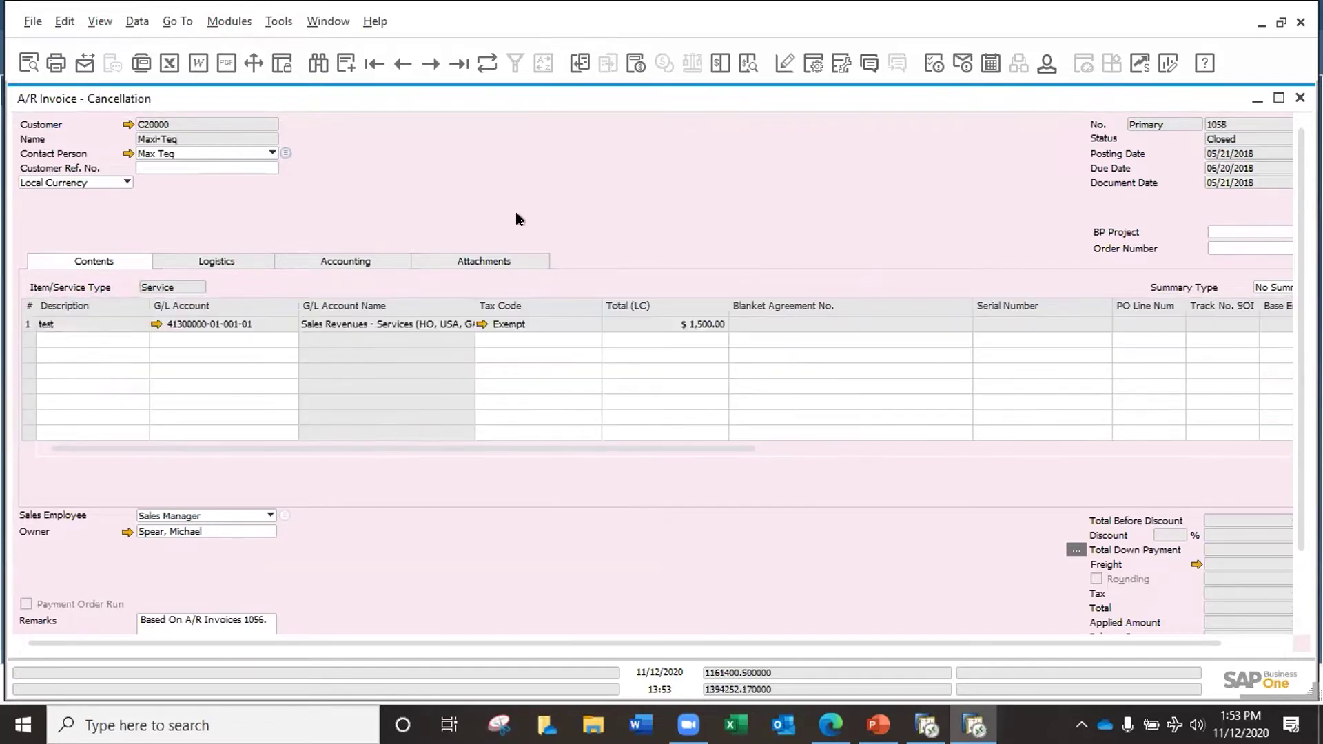
key("Page_Down")
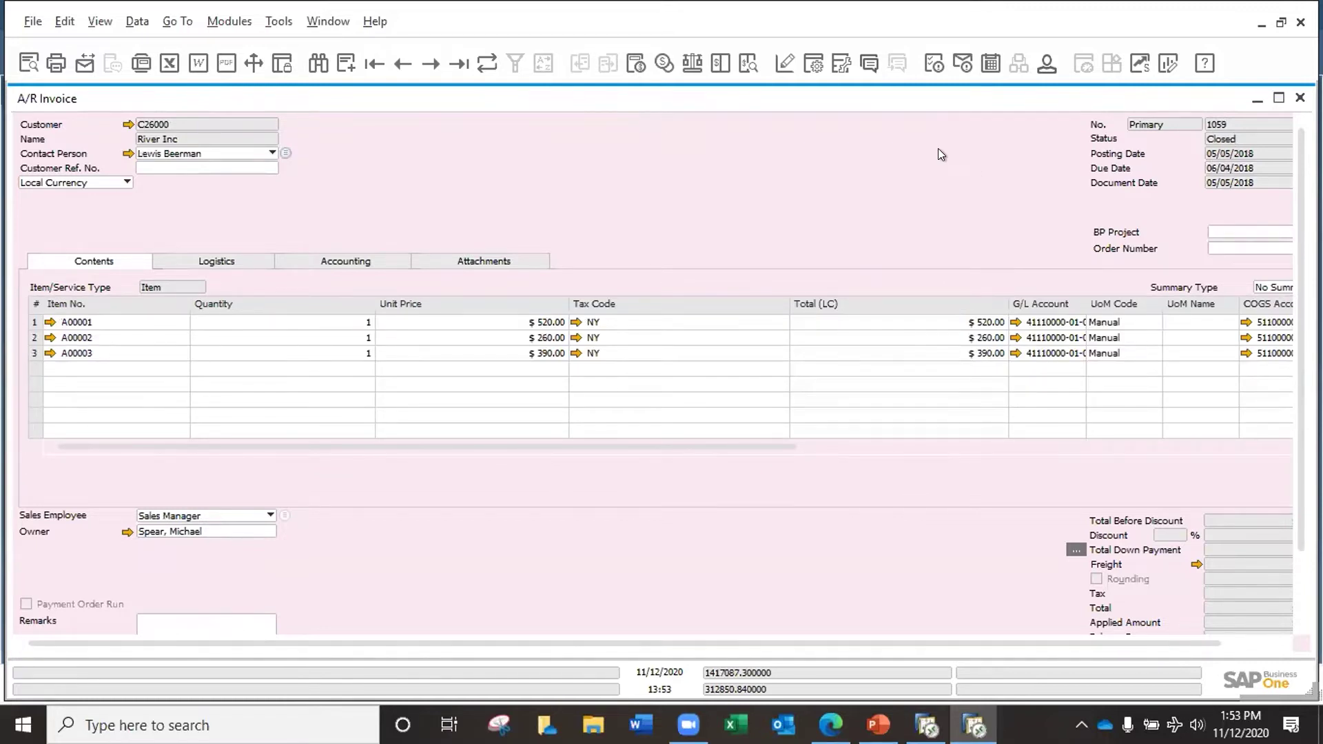
Change invoice 1059's status to Open and copy it into a new A/R Credit Memo.
right_click(657, 180)
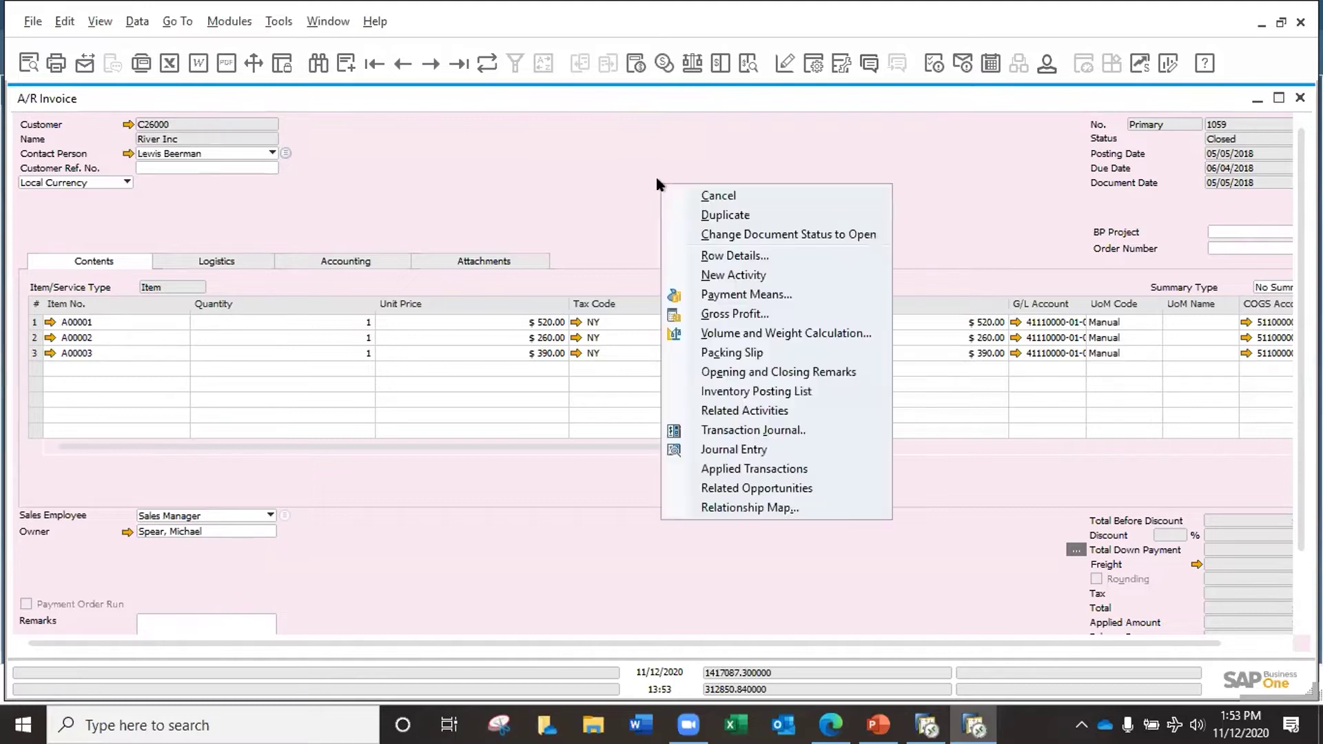
left_click(734, 235)
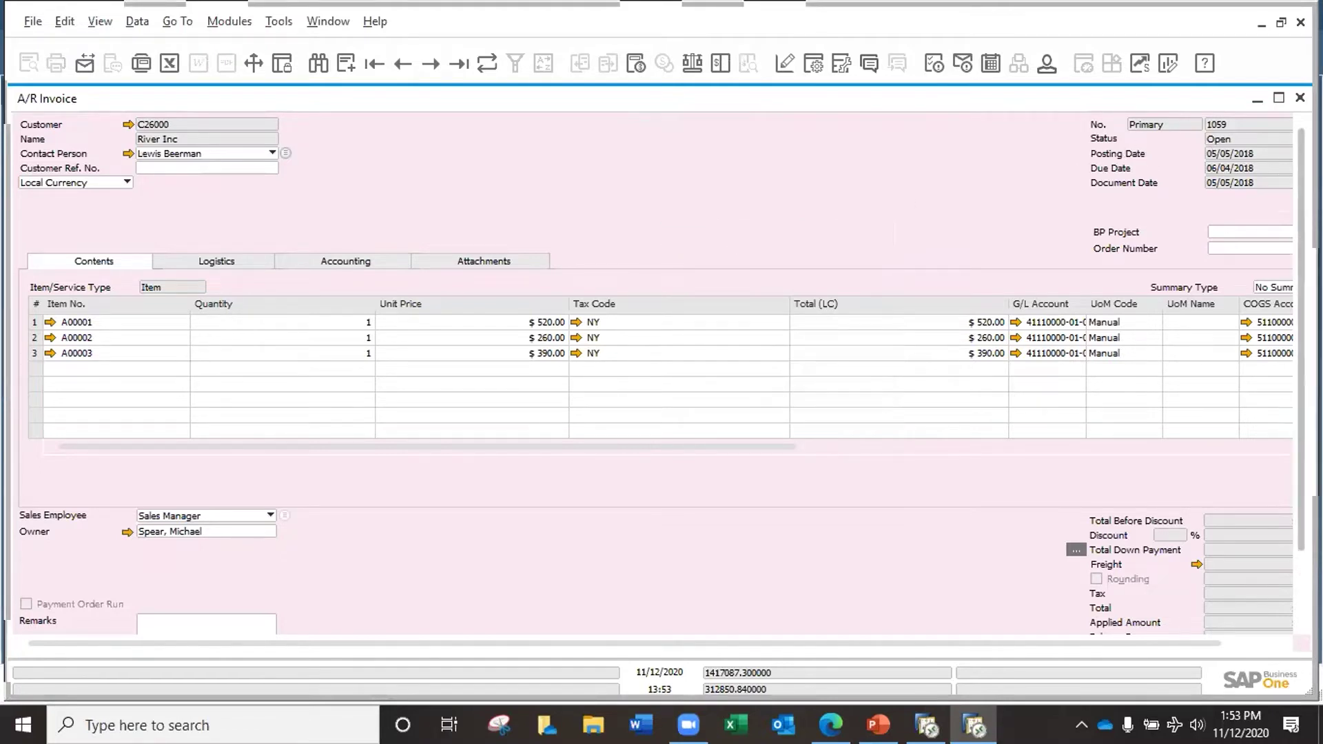
scroll(1275, 509, "down", 3)
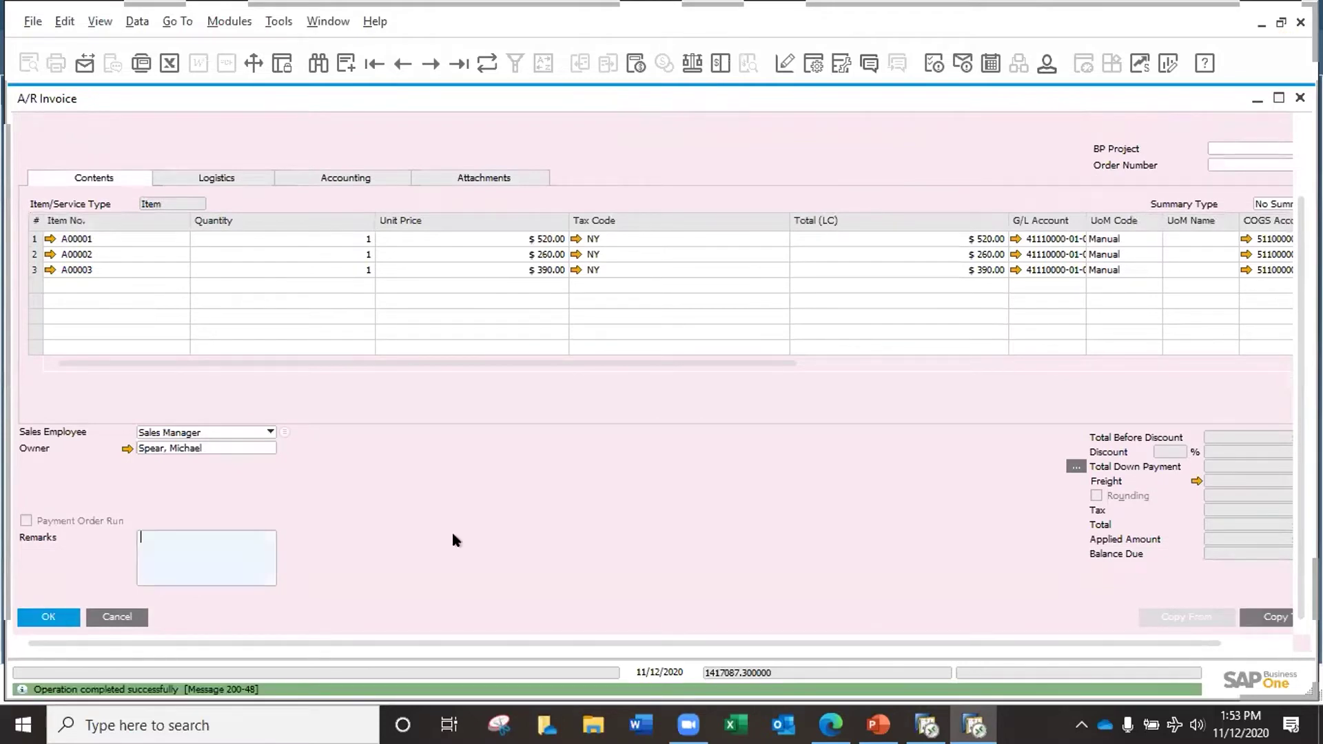
left_click_drag(700, 646, 1102, 627)
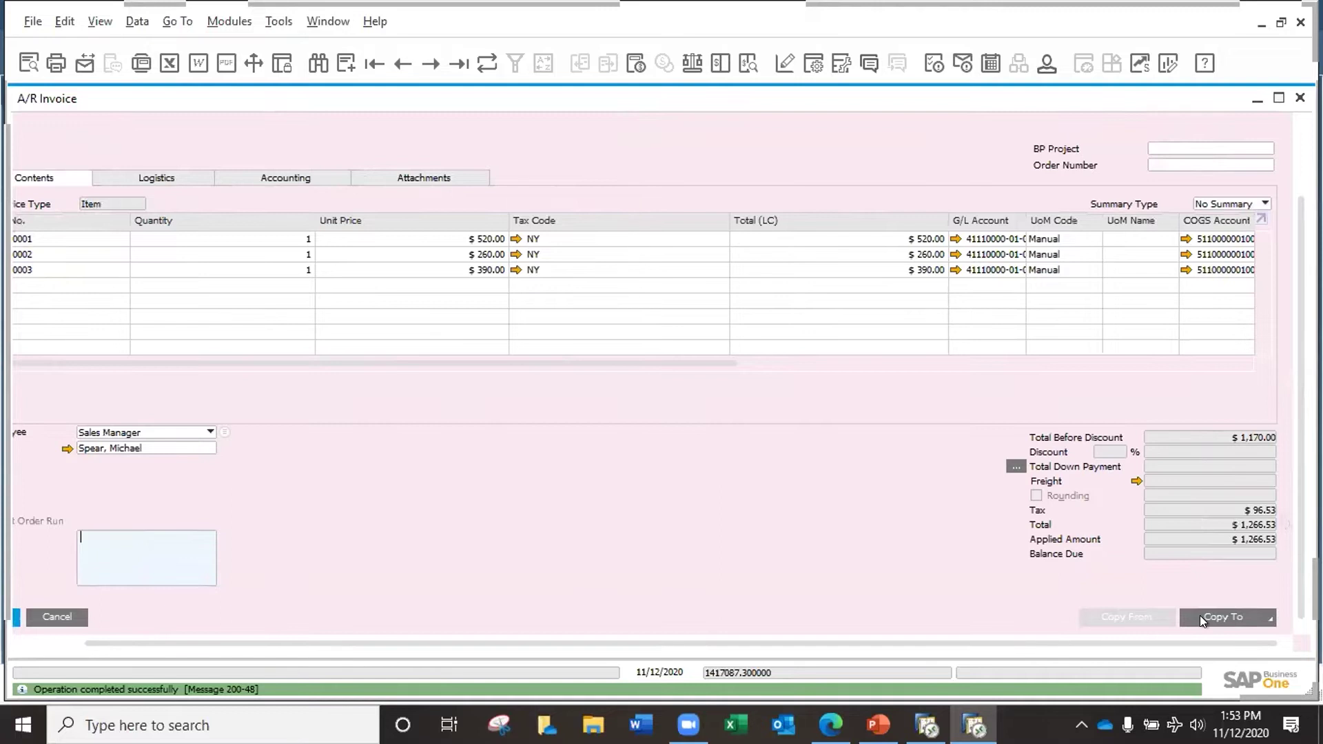
left_click(1200, 615)
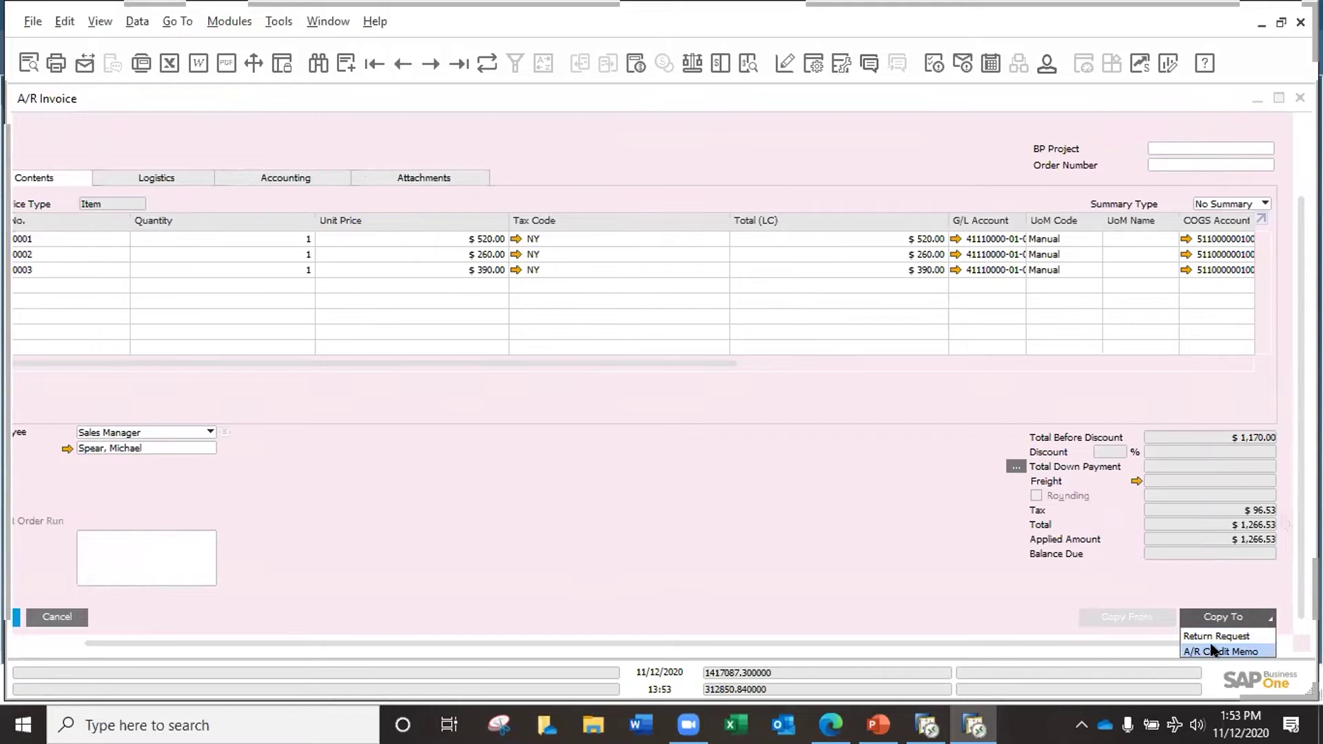
left_click(1210, 649)
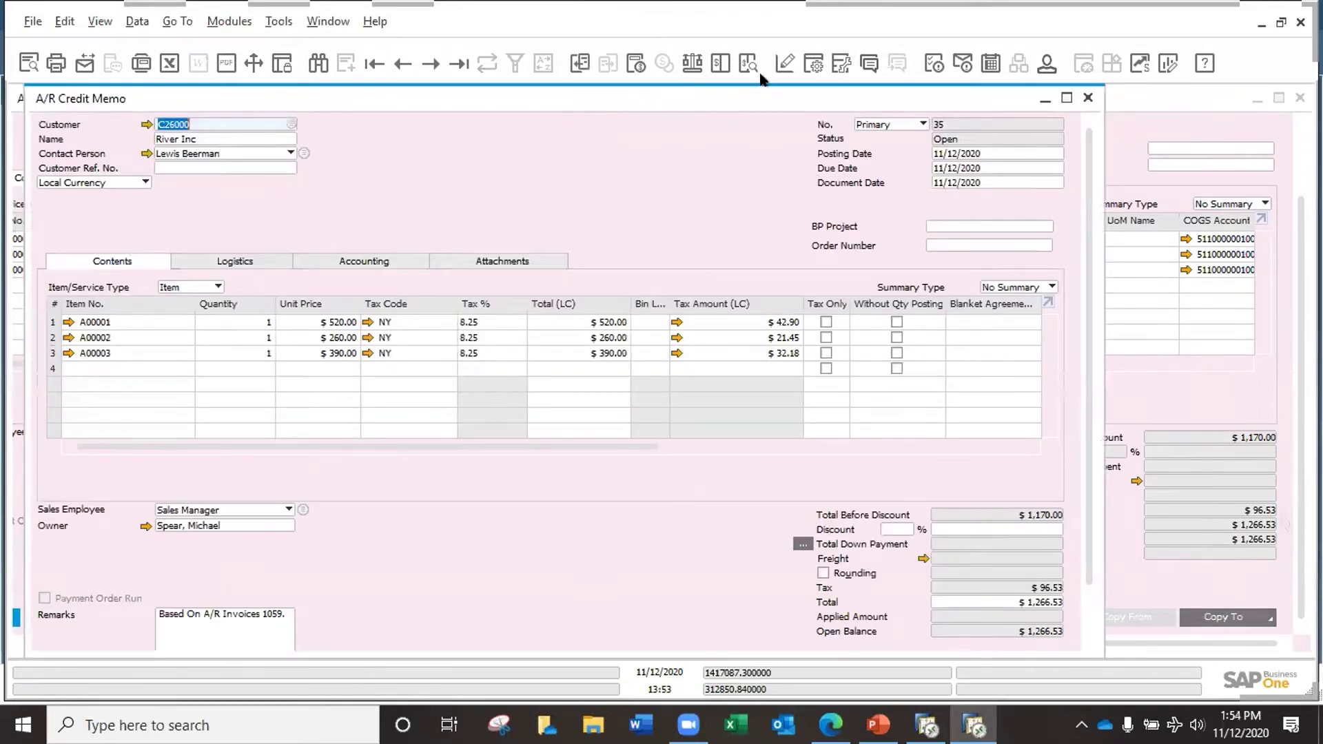
Delete rows A00001 and A00003 so only item A00002 remains on the credit memo.
left_click_drag(763, 89, 845, 101)
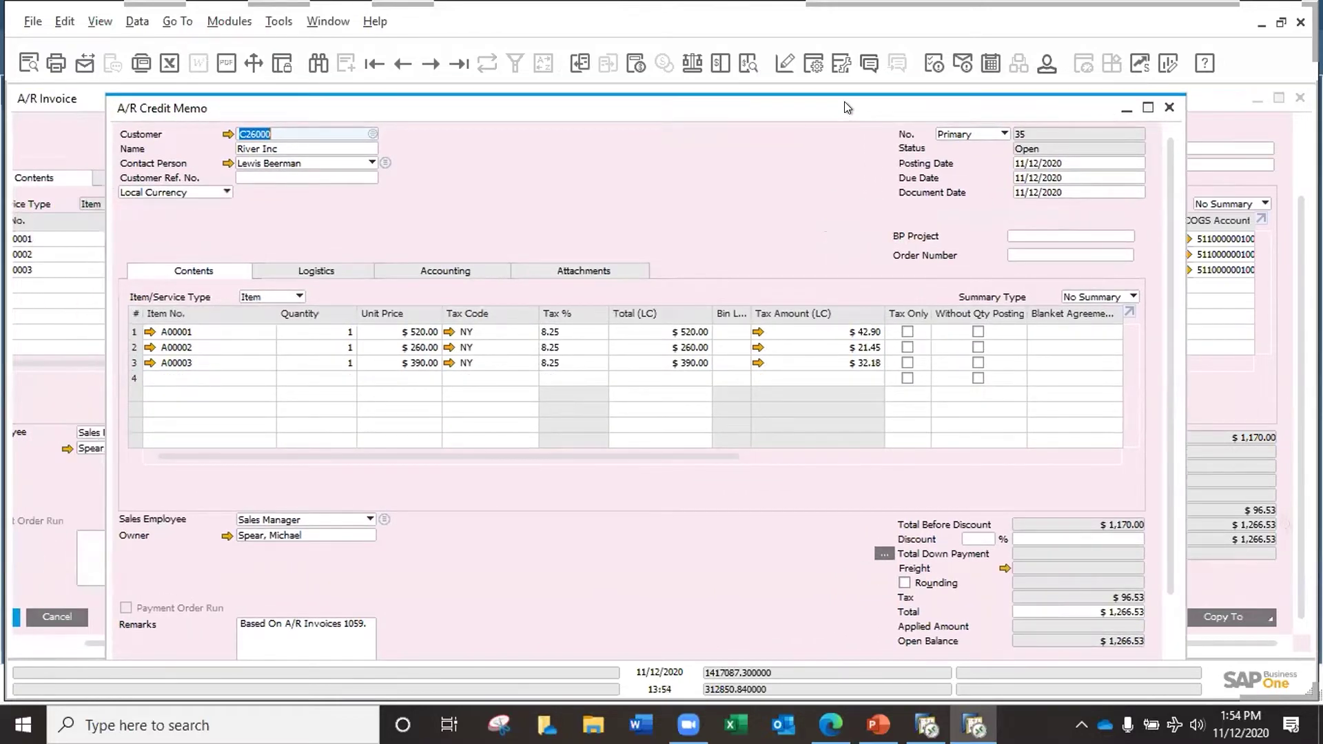
left_click(134, 332)
right_click(142, 333)
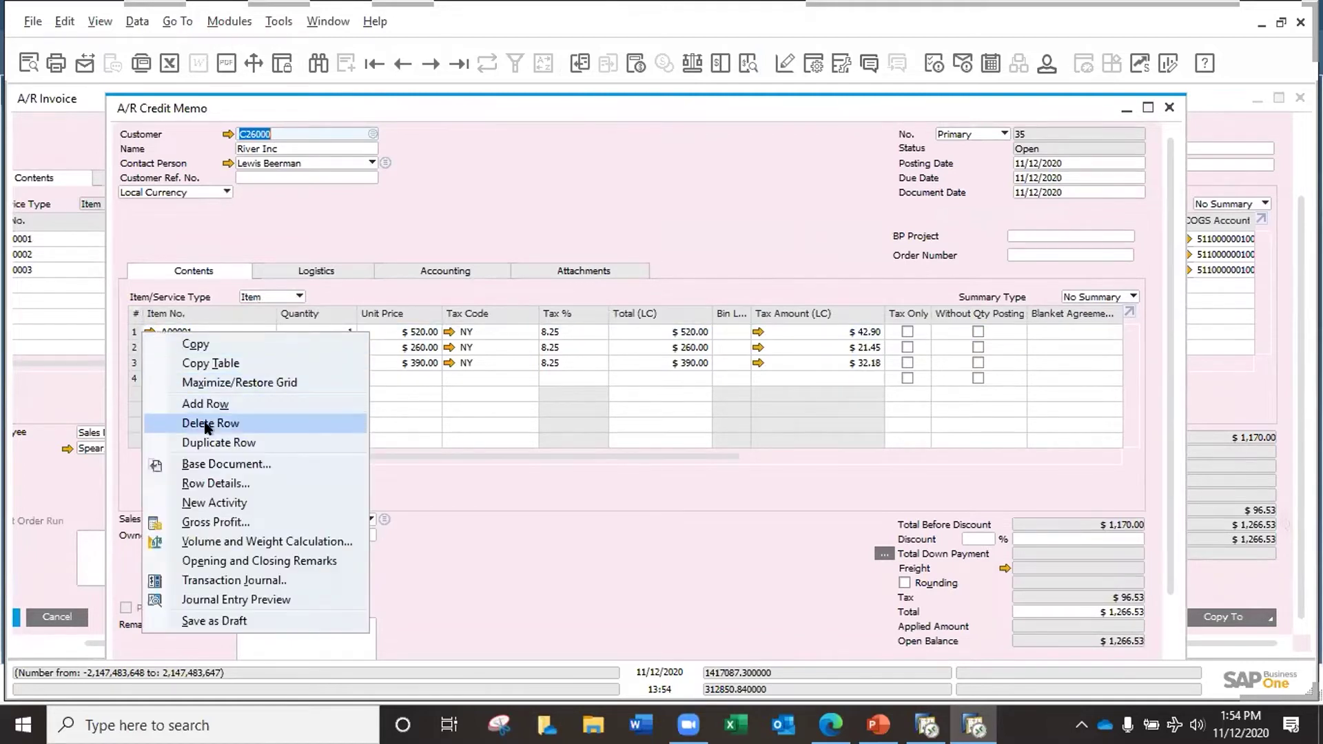
left_click(205, 423)
left_click(134, 347)
right_click(134, 347)
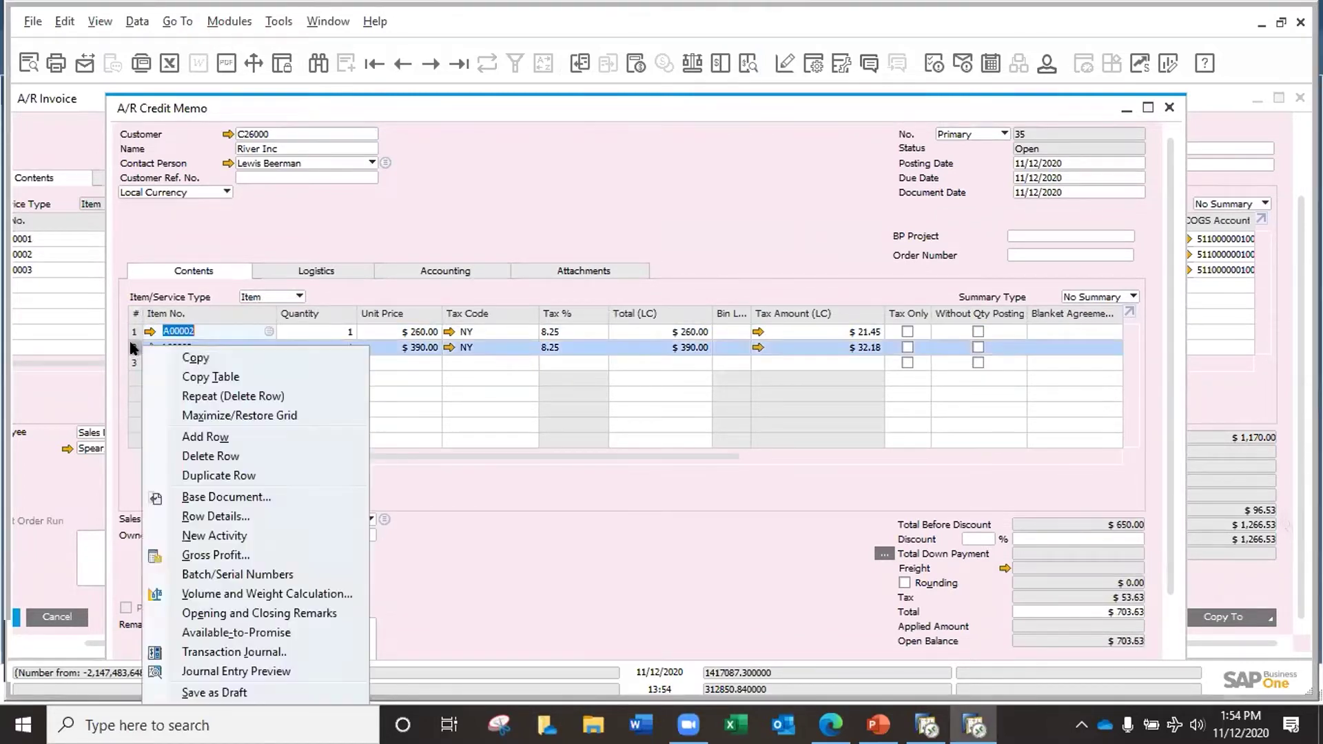
left_click(207, 453)
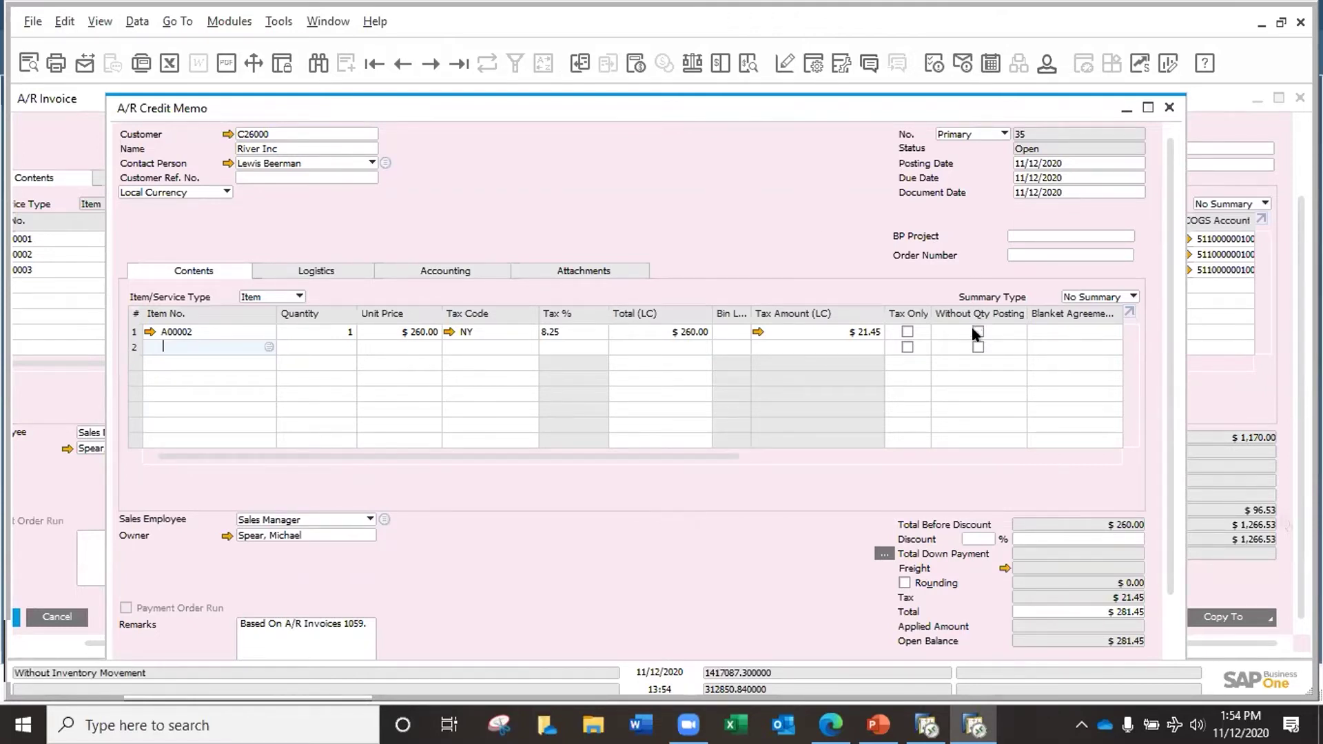
Tick Without Qty Posting on the A00002 line, accept the balance warning, and review the journal preview.
left_click(974, 331)
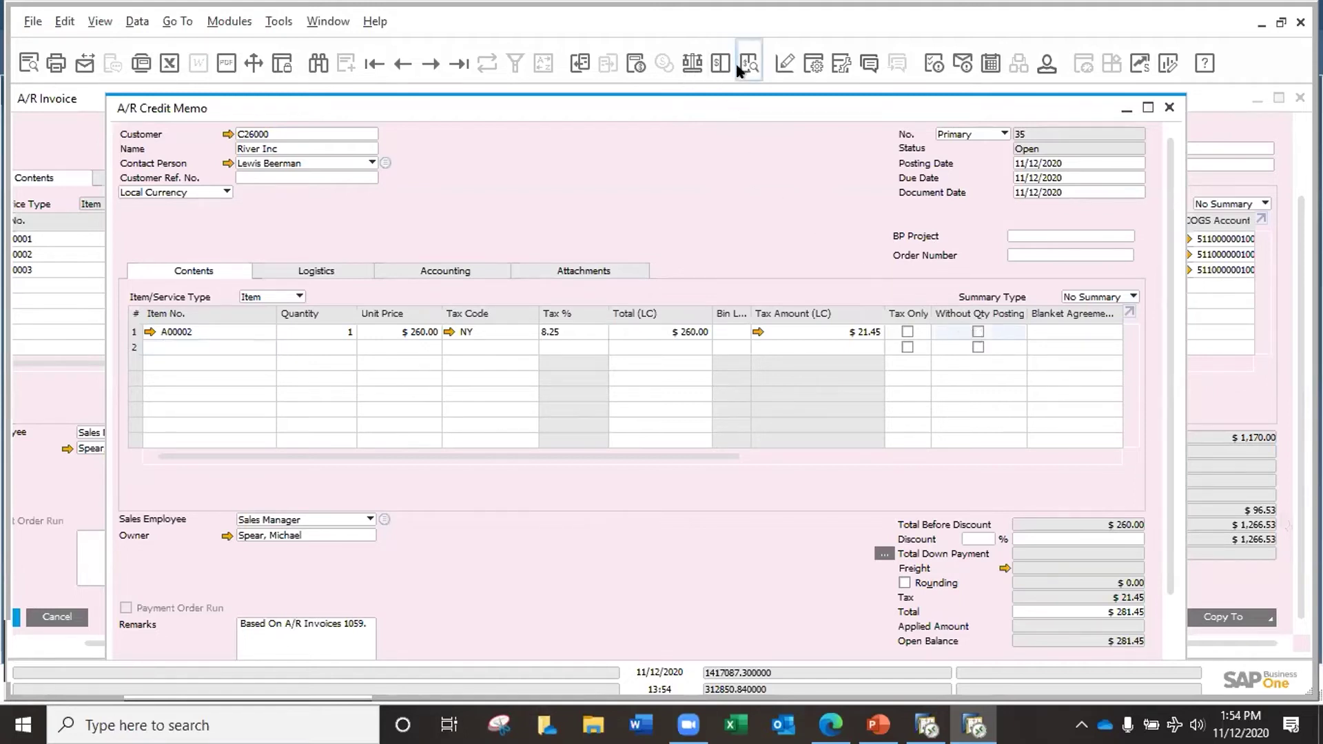
key("Return")
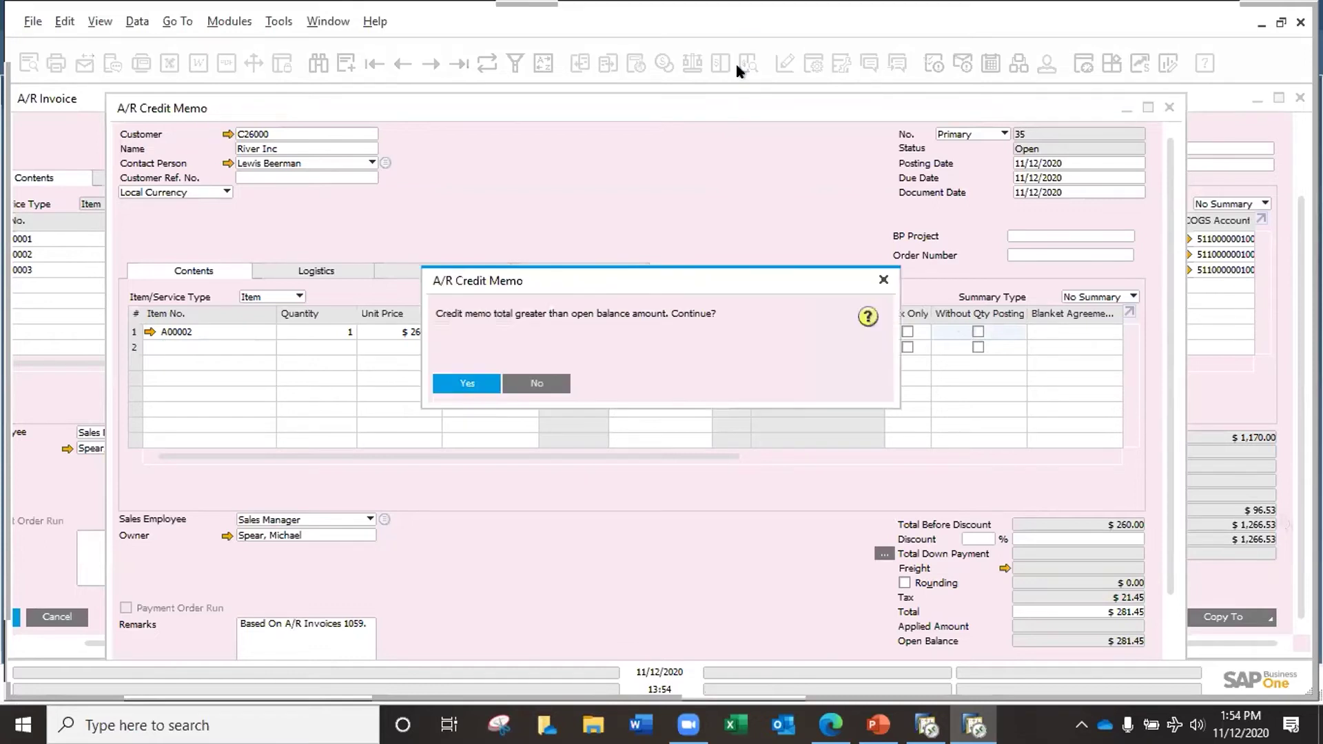
left_click(472, 384)
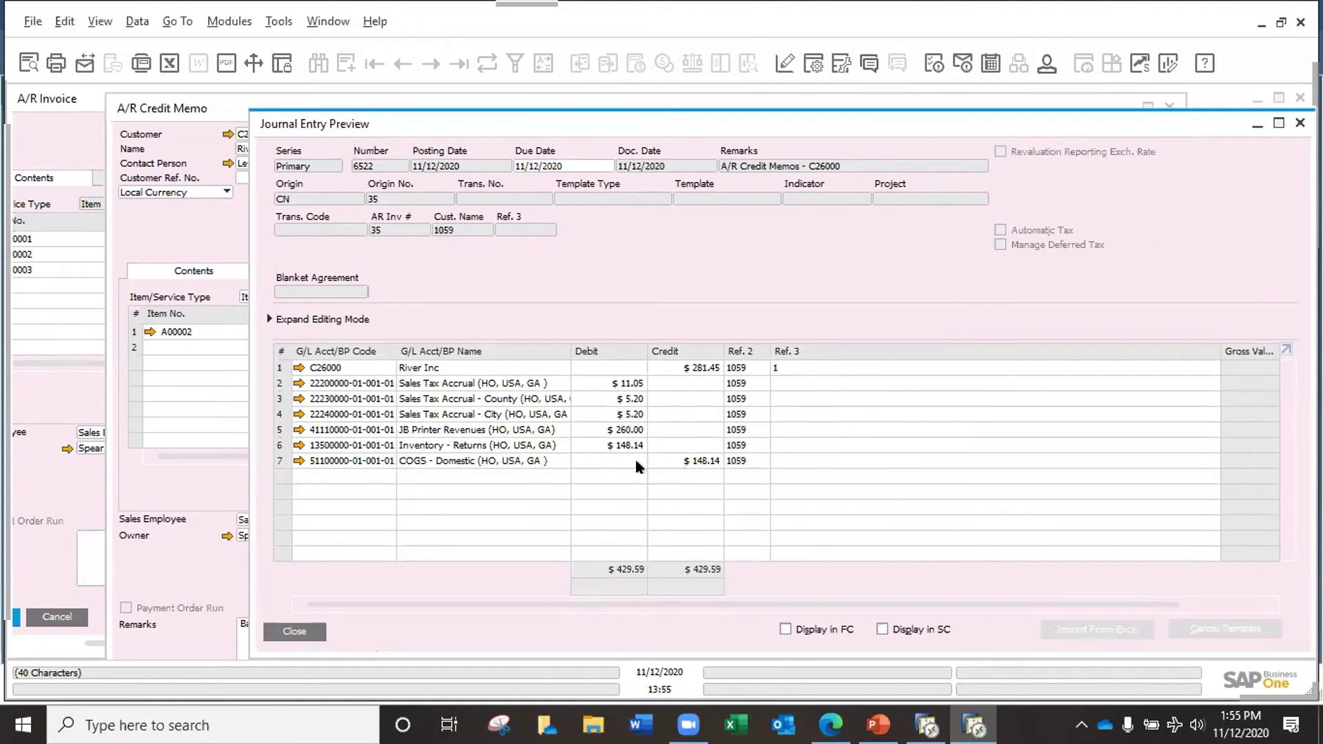
left_click(295, 631)
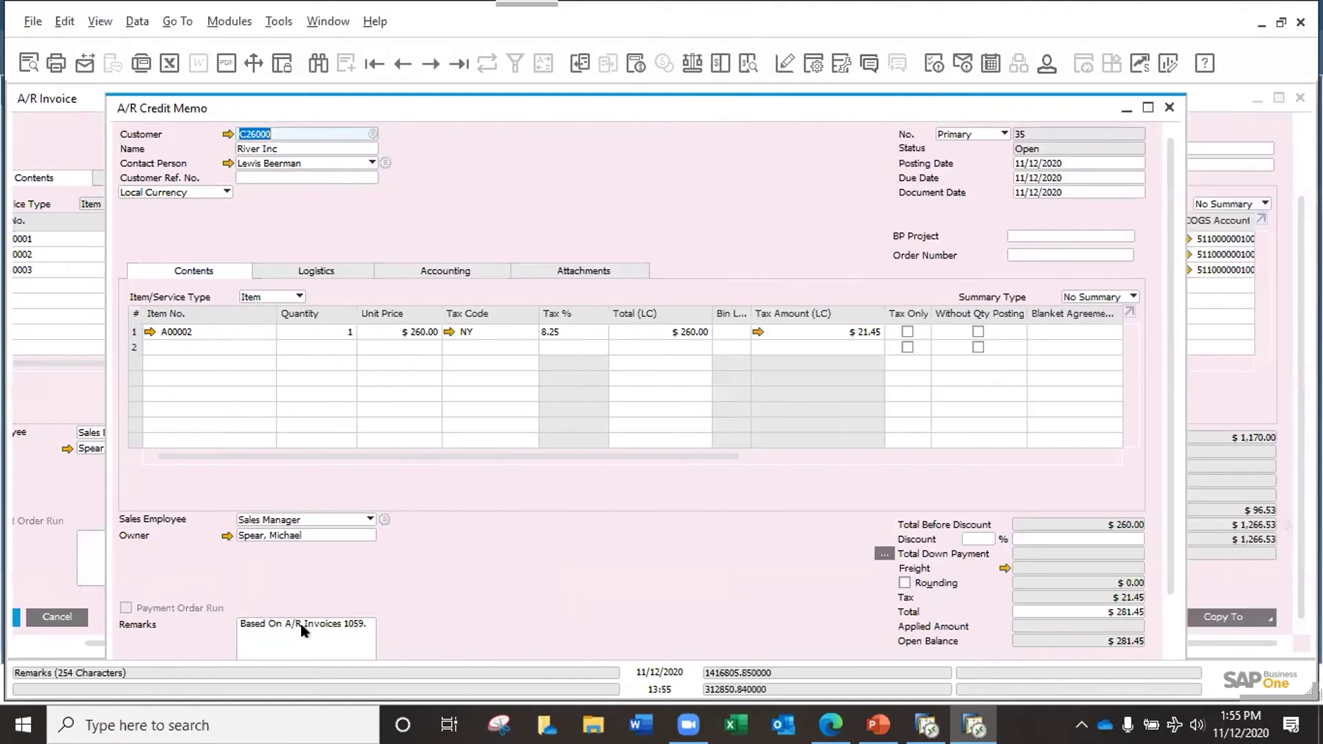
Re-tick Without Qty Posting on line 1 and review the balanced $281.45 journal entry preview.
left_click(978, 332)
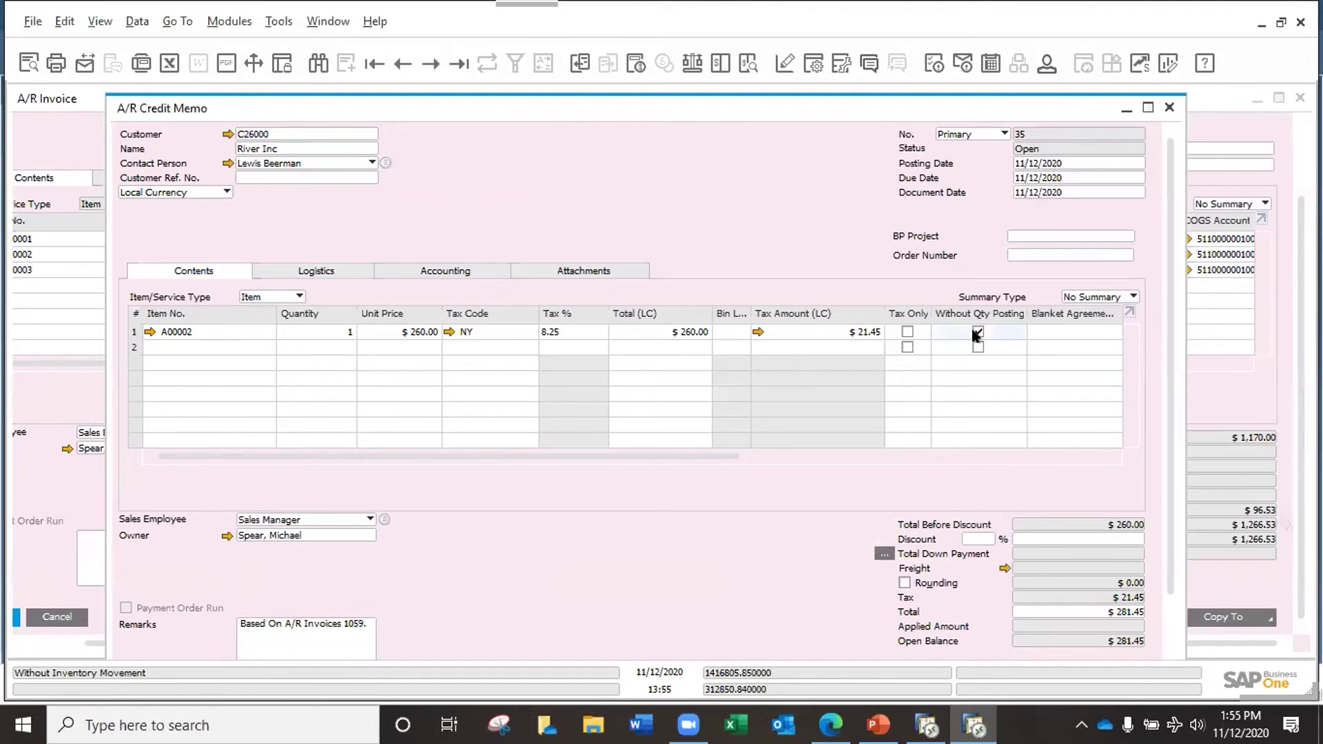
left_click(748, 64)
left_click(469, 381)
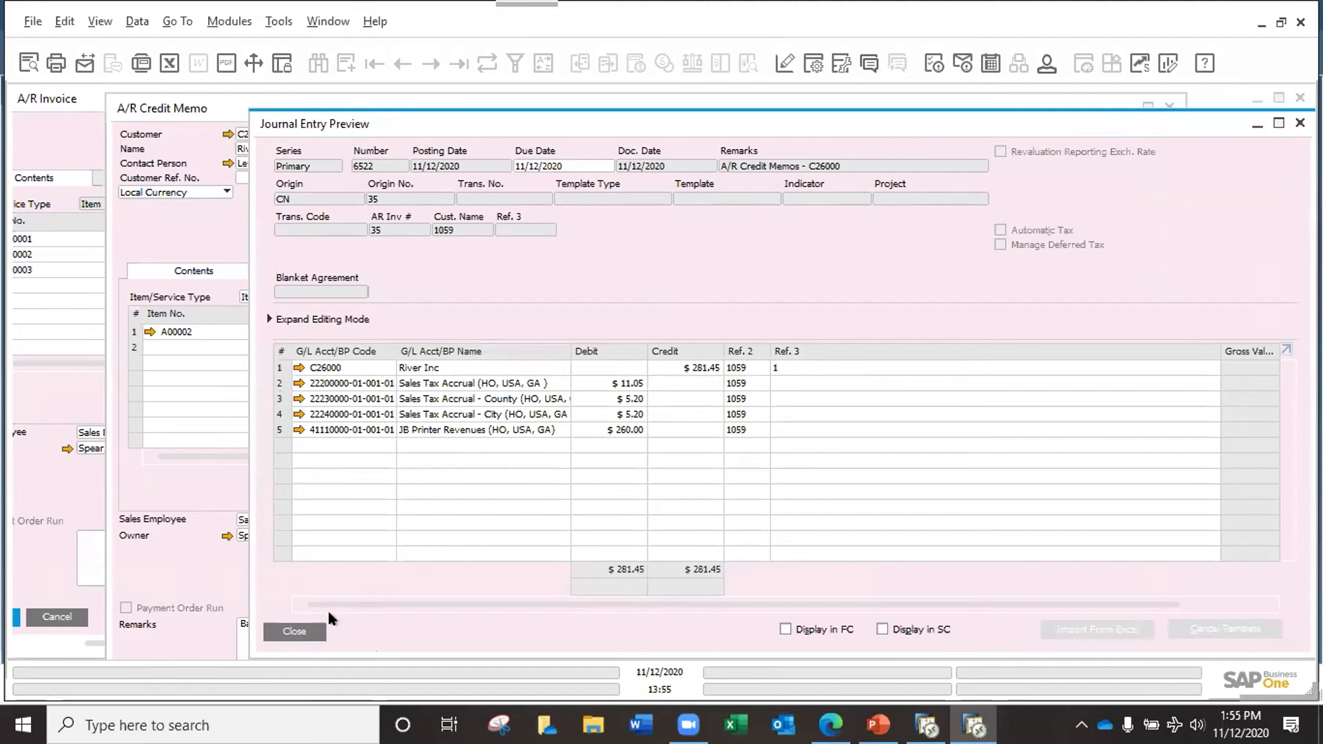
left_click(316, 631)
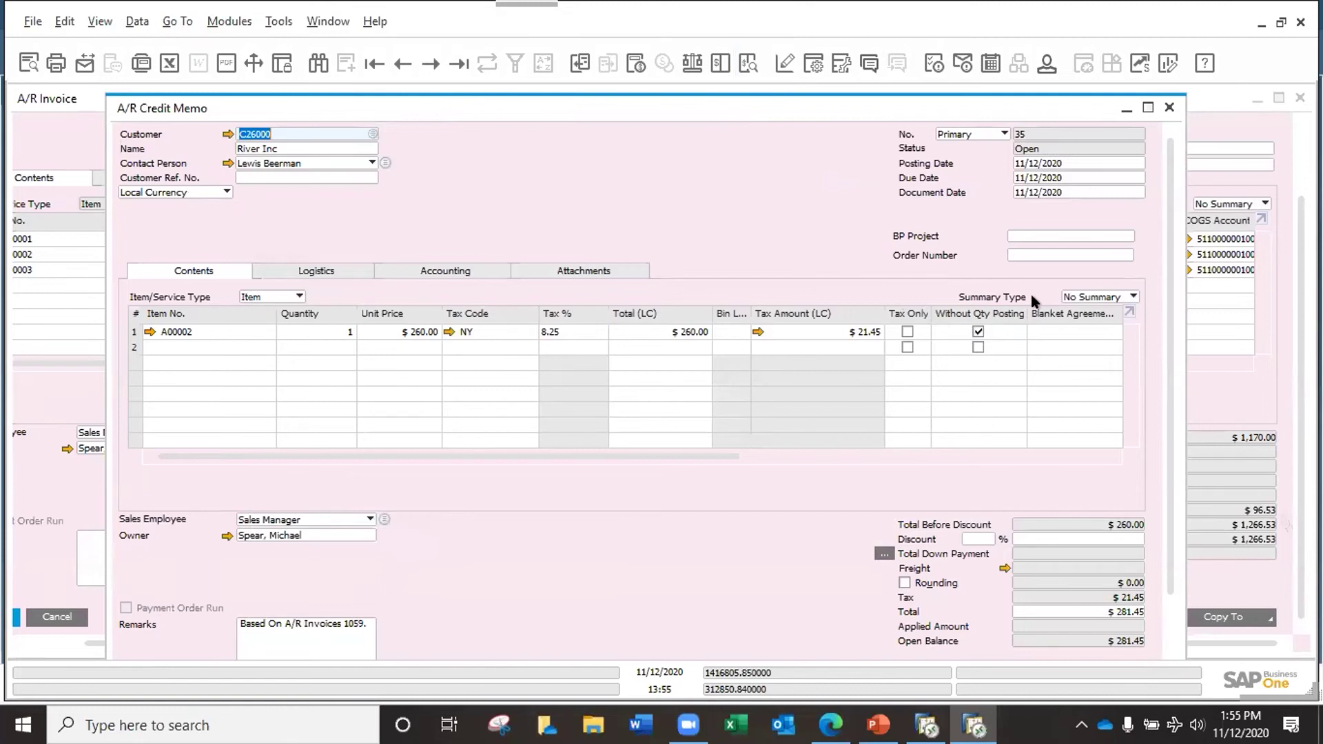
Add the $281.45 credit memo, confirming both warnings, then close the credit memo window.
scroll(596, 447, "down", 3)
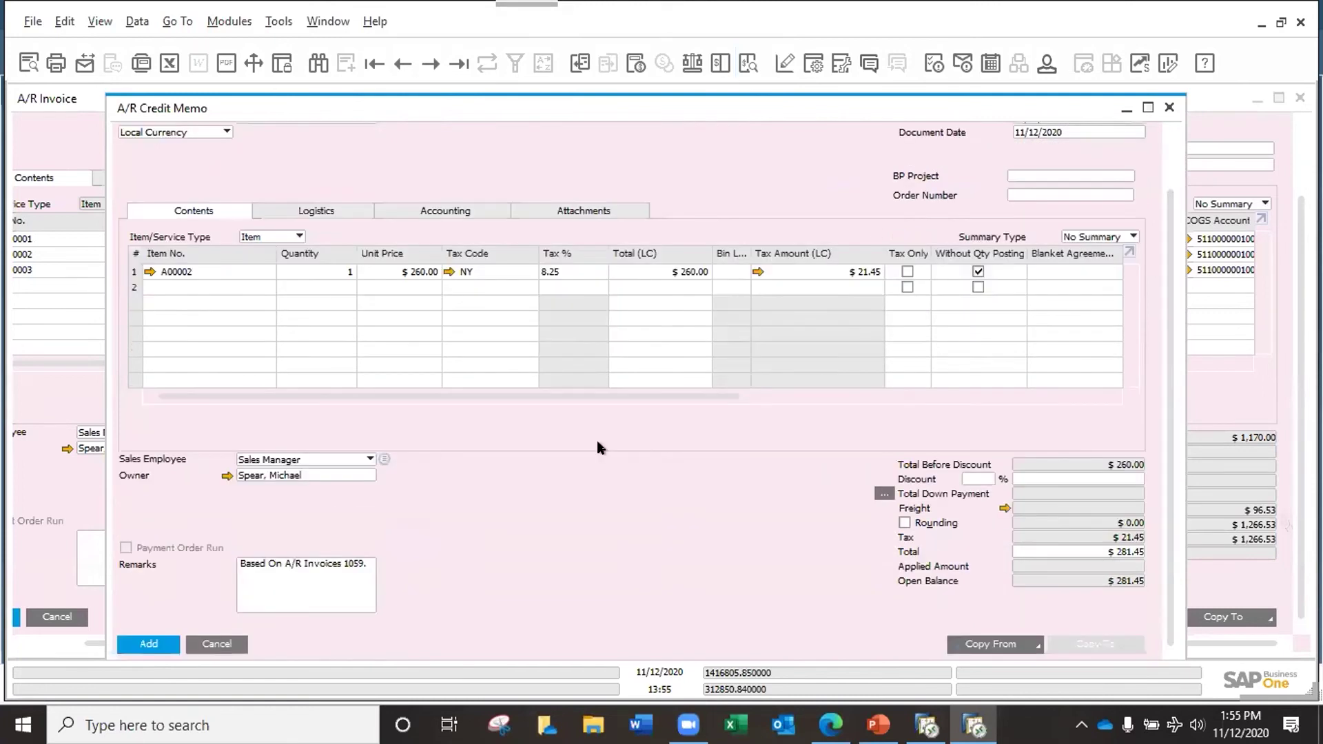
key("Return")
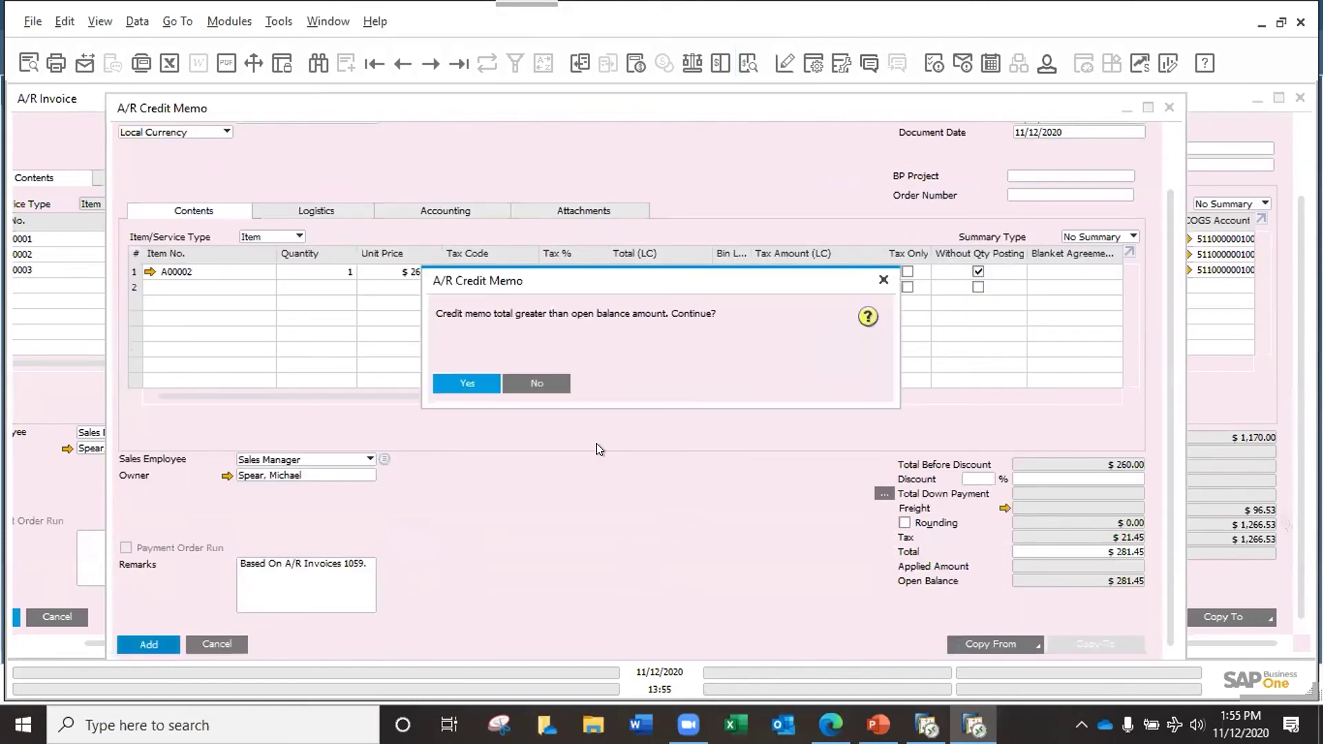
key("Return")
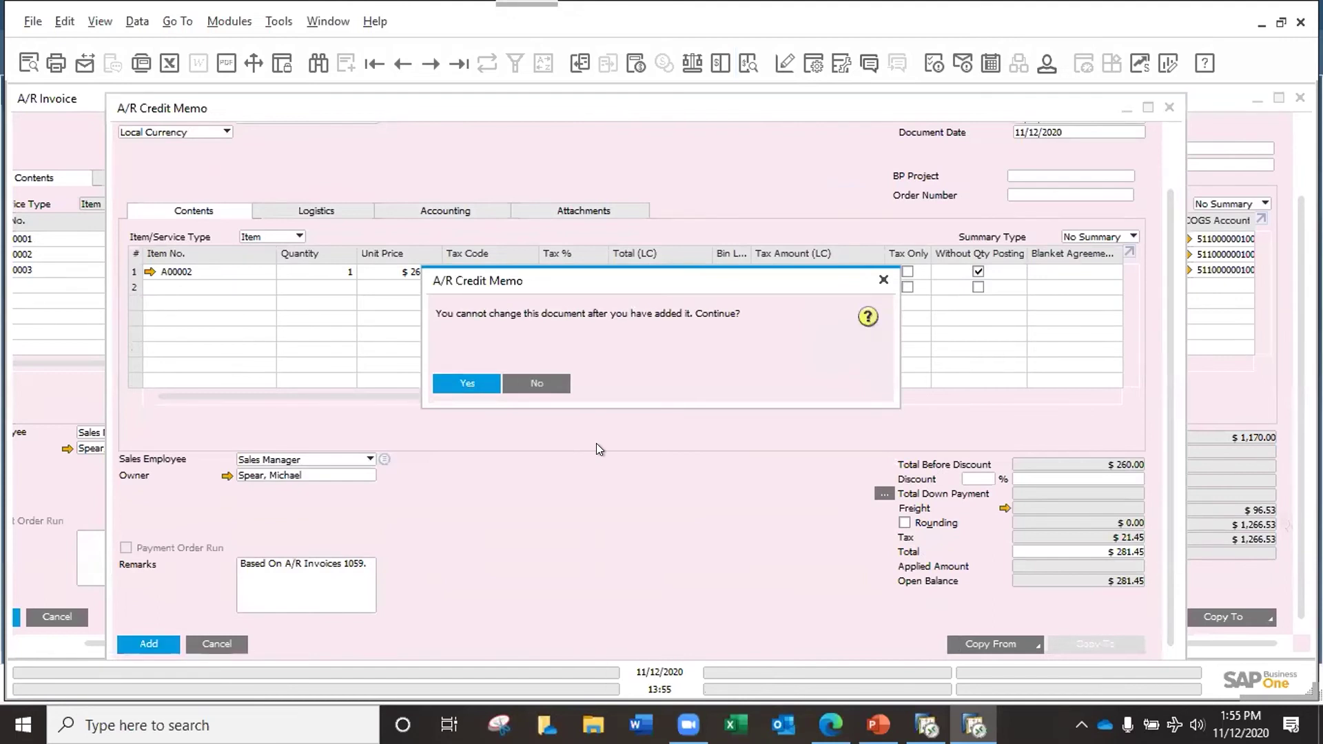
key("Return")
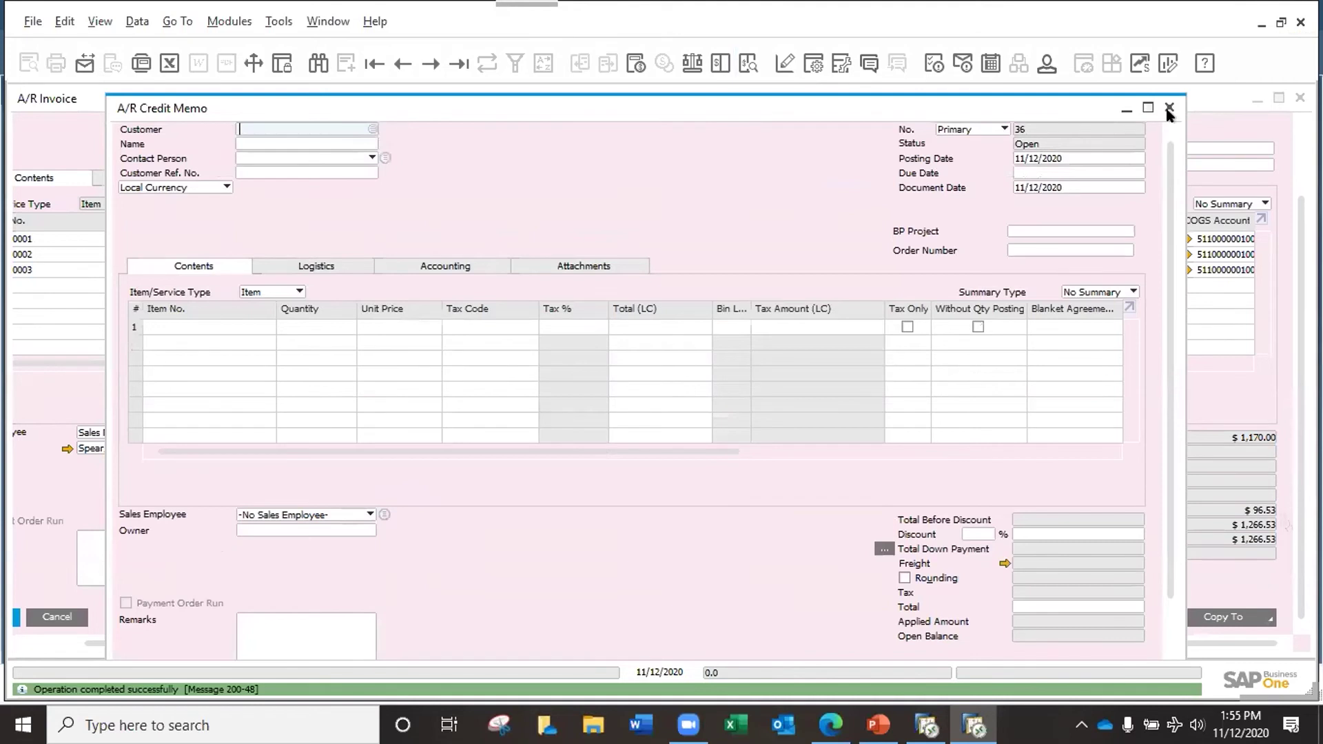
left_click(1169, 108)
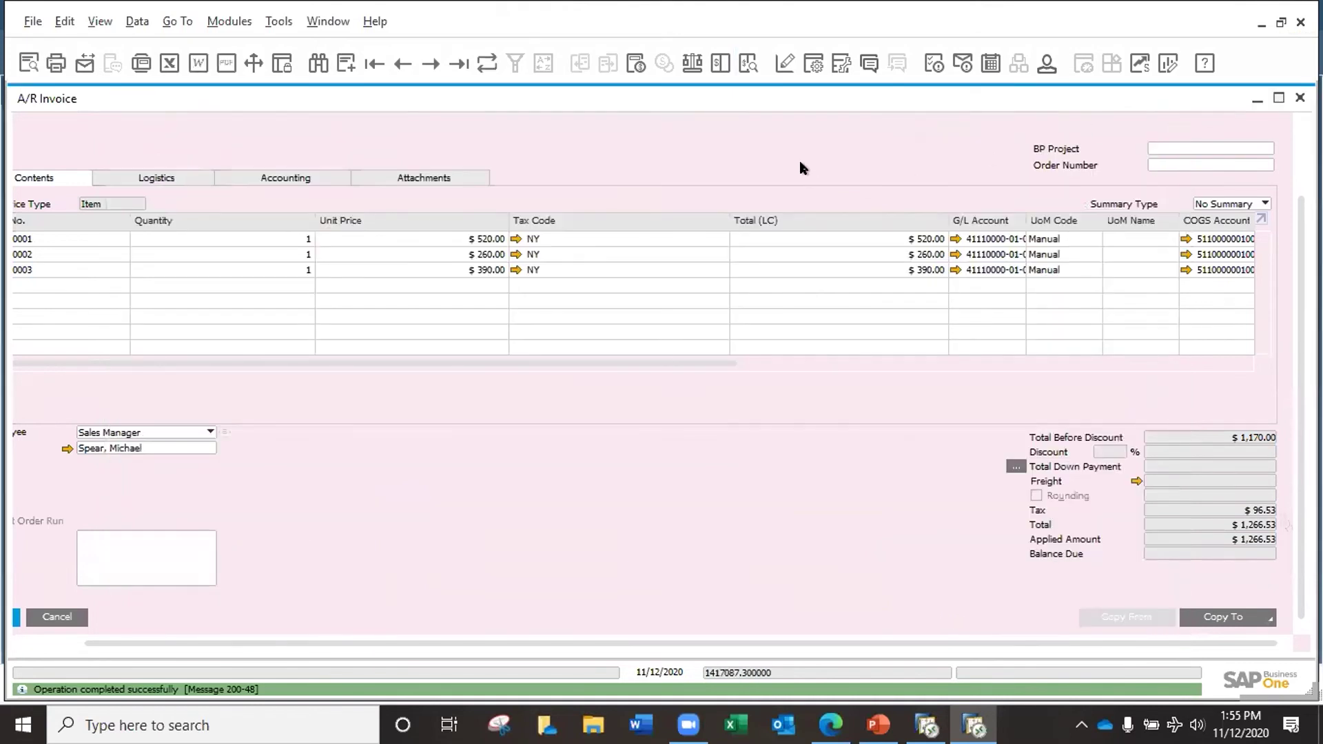
left_click(487, 67)
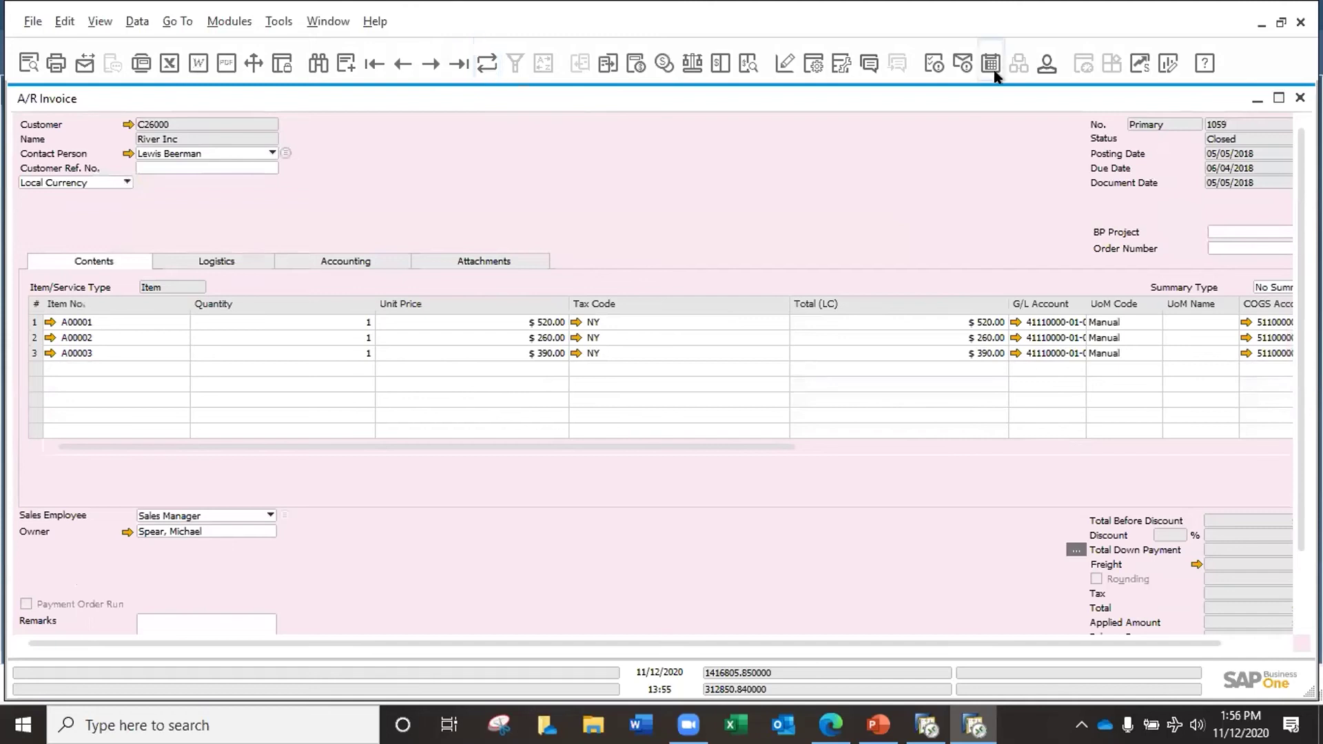
right_click(429, 166)
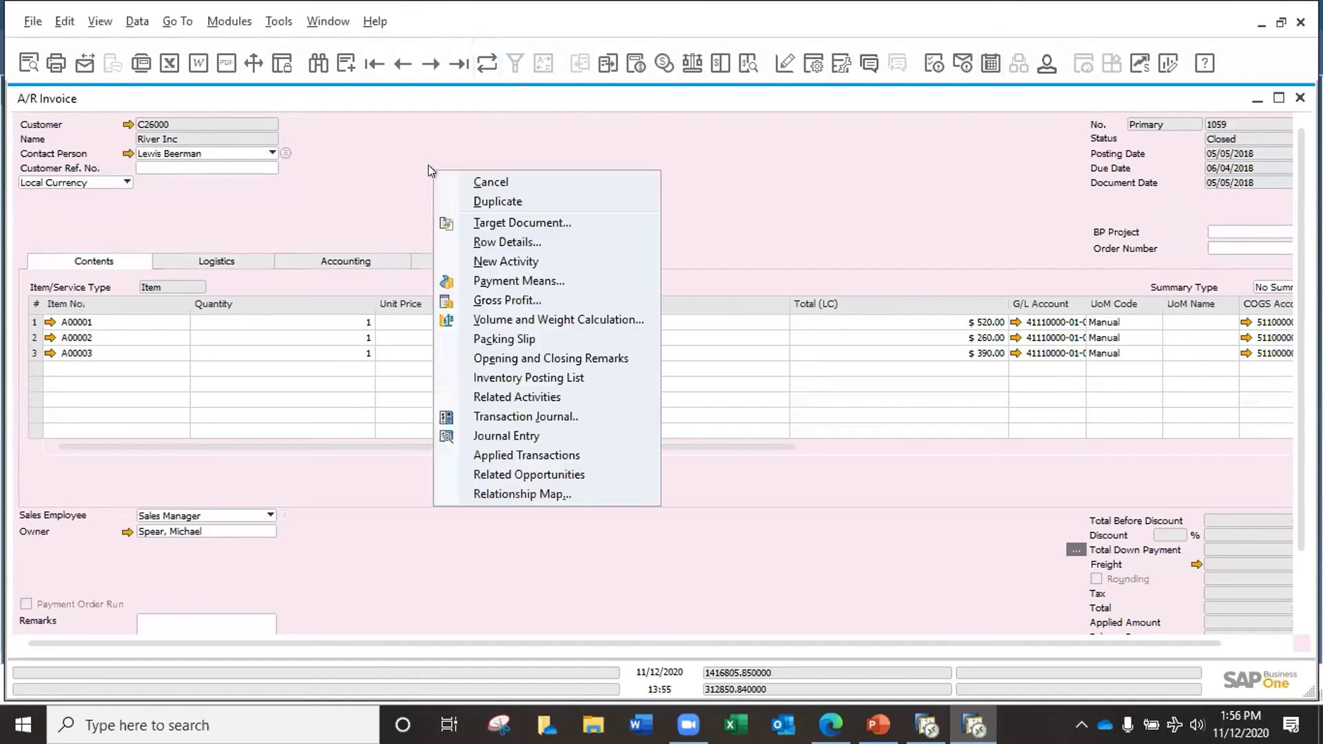
left_click(519, 497)
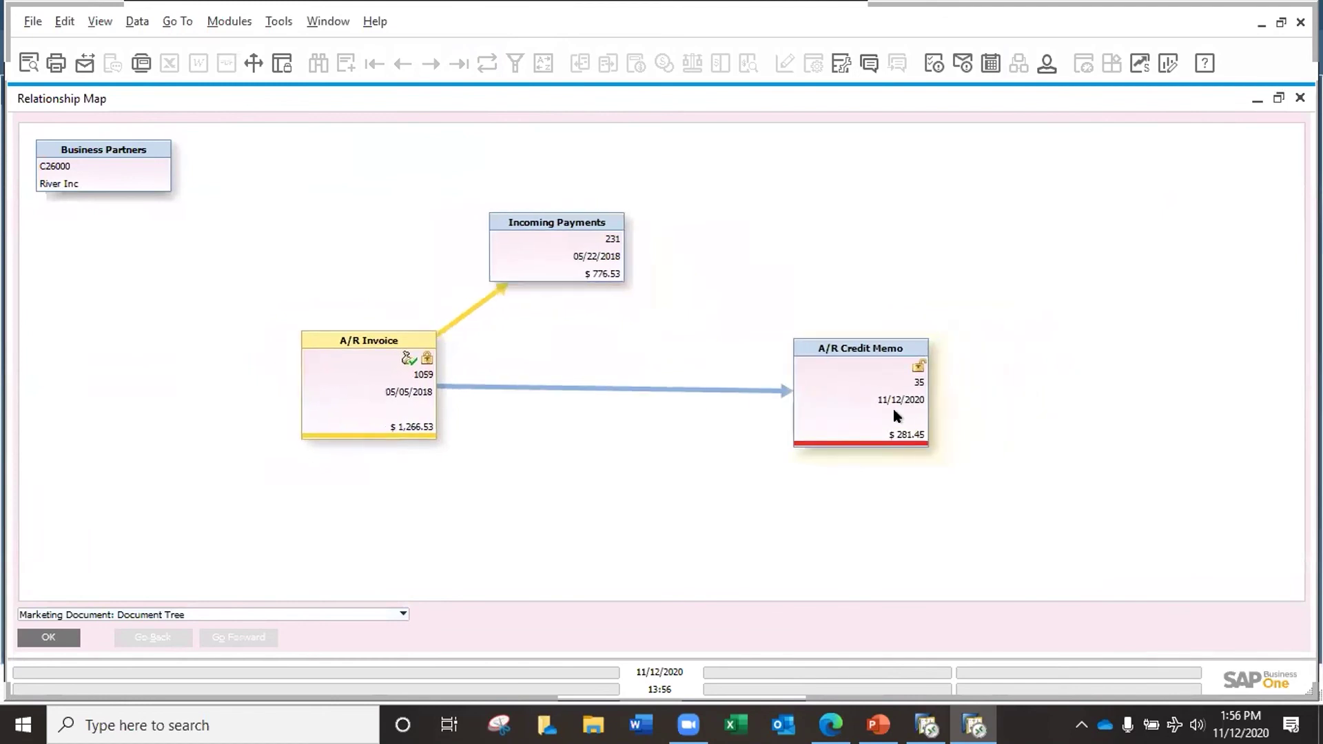
left_click(1298, 99)
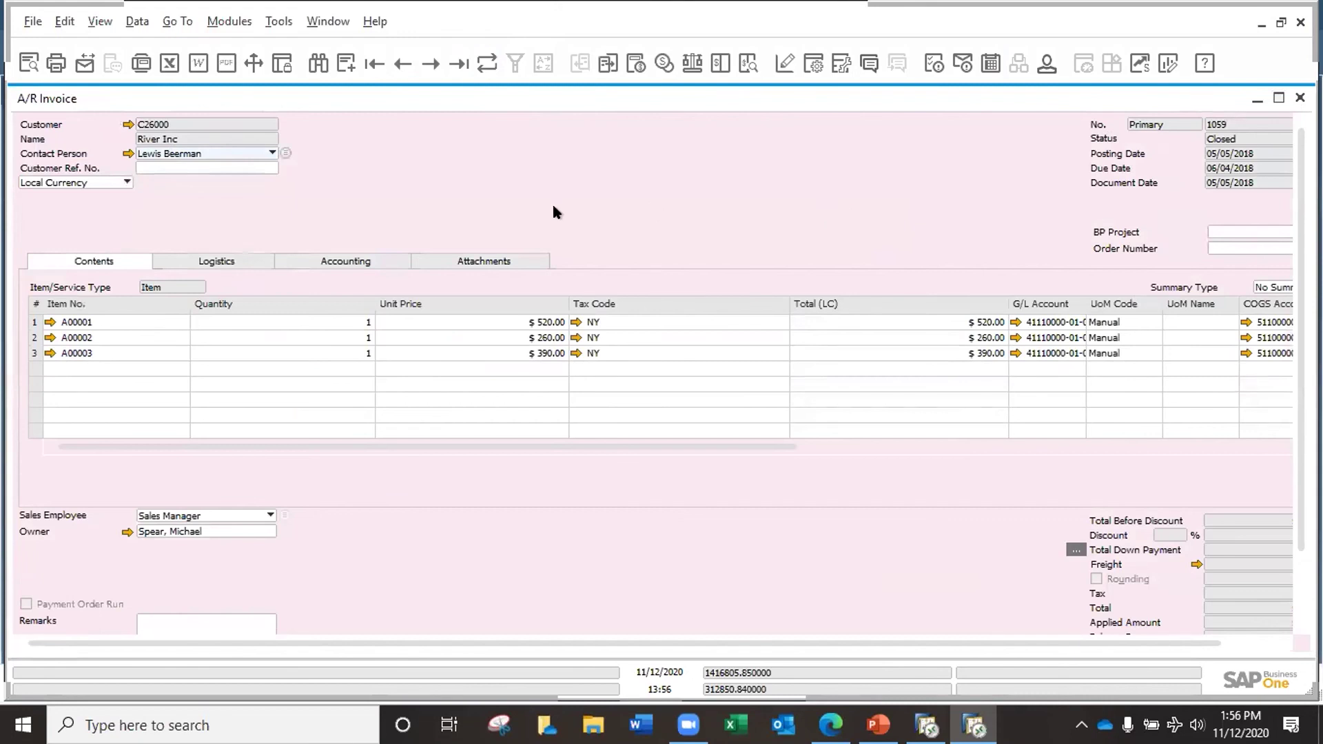
Advance to invoice 1060 and look at its Attachments tab before returning to the item lines.
right_click(441, 183)
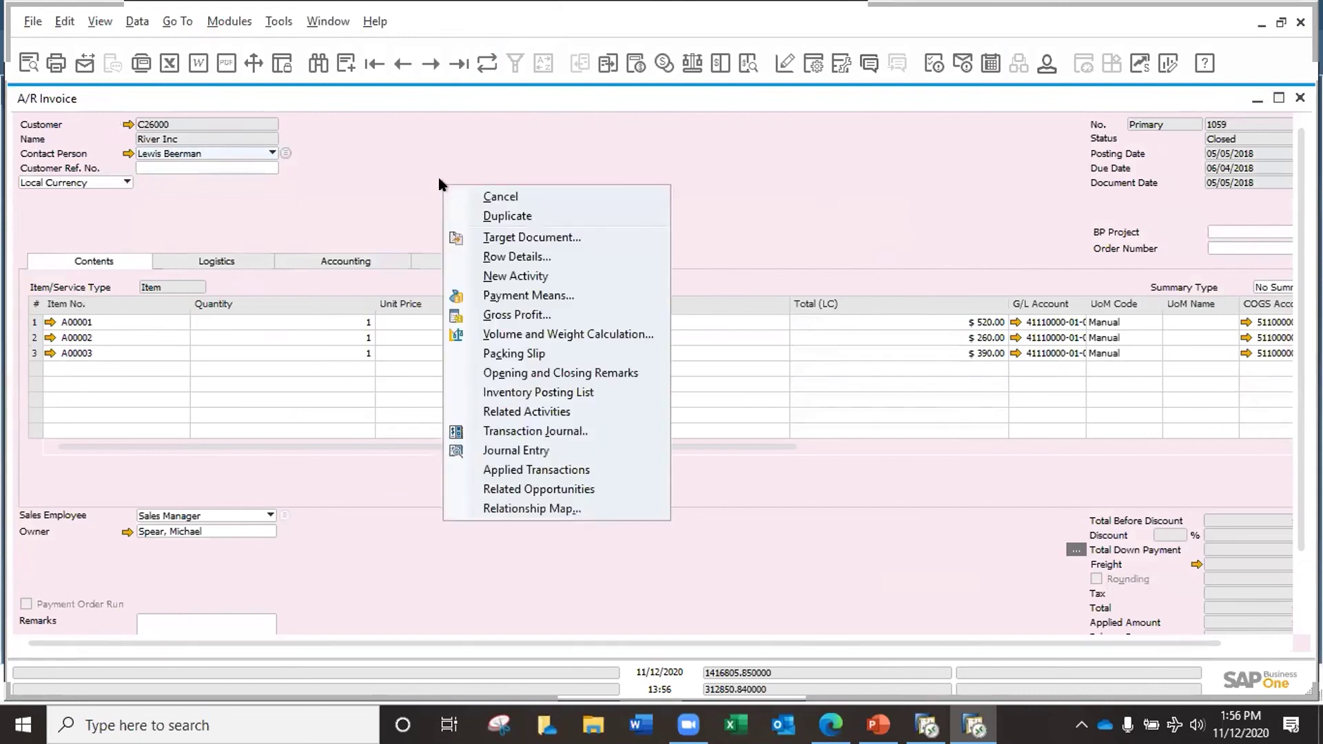
left_click(425, 180)
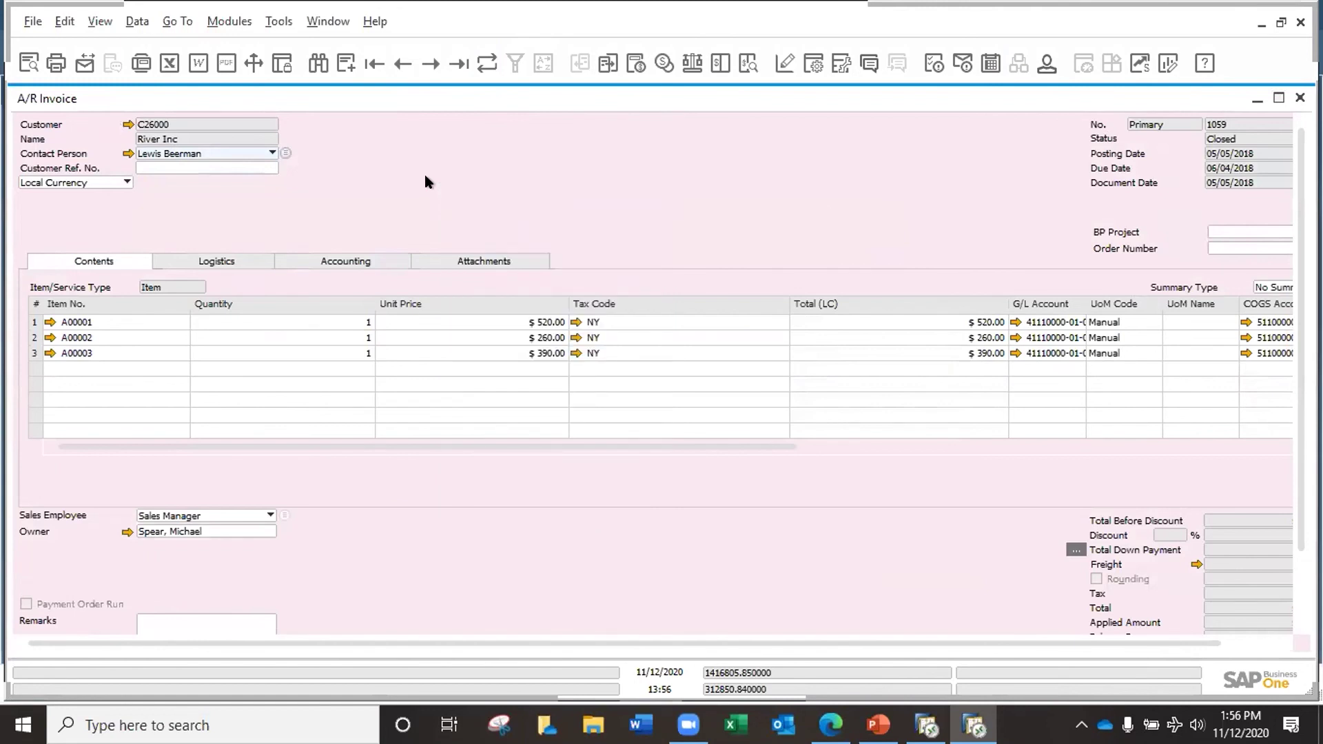
left_click(437, 69)
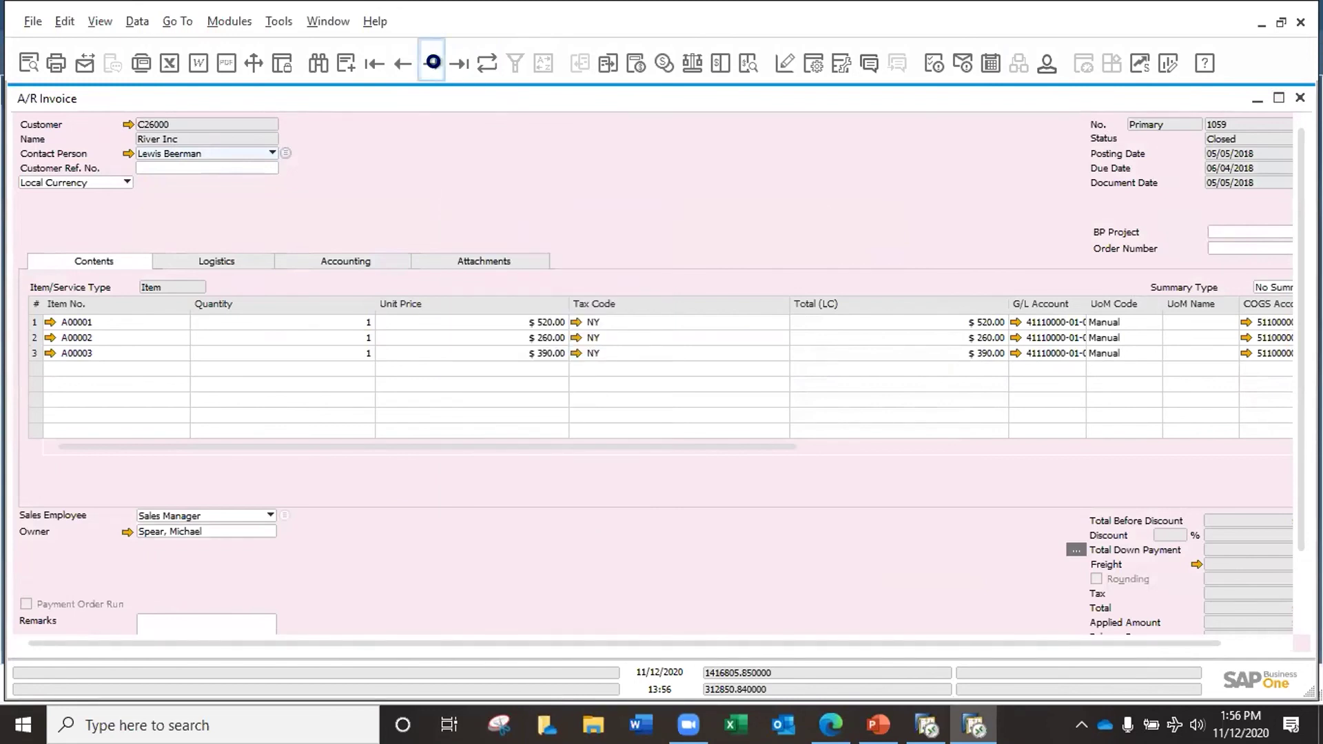
left_click(460, 260)
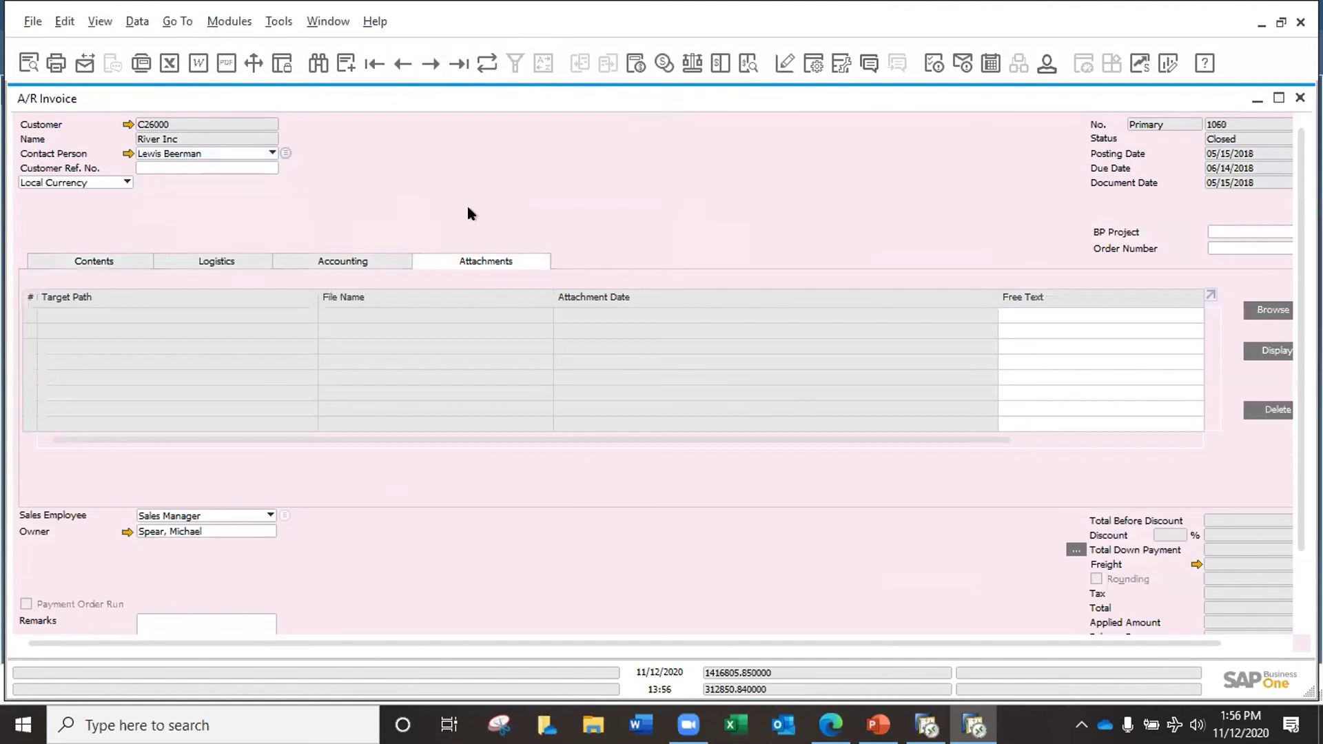
left_click(113, 261)
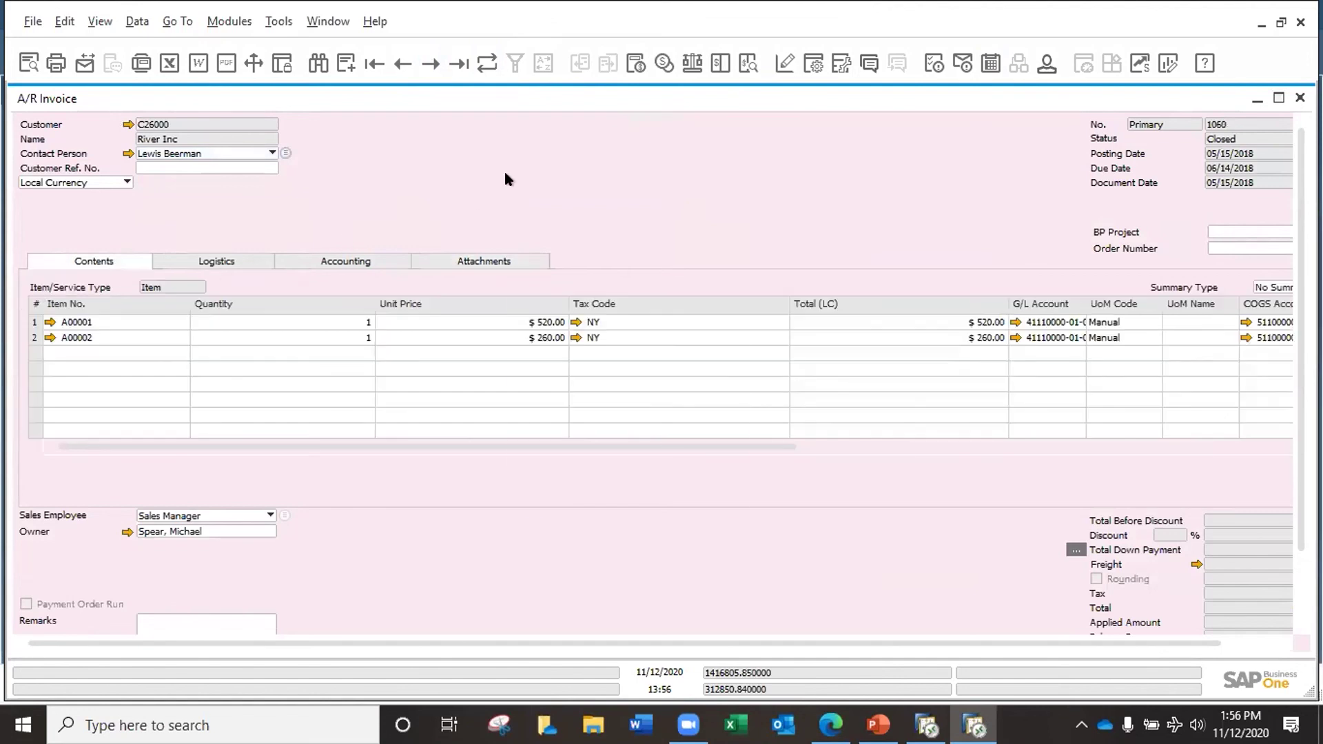
Browse invoice 1060's right-click actions and the Data menu without running any command.
right_click(507, 174)
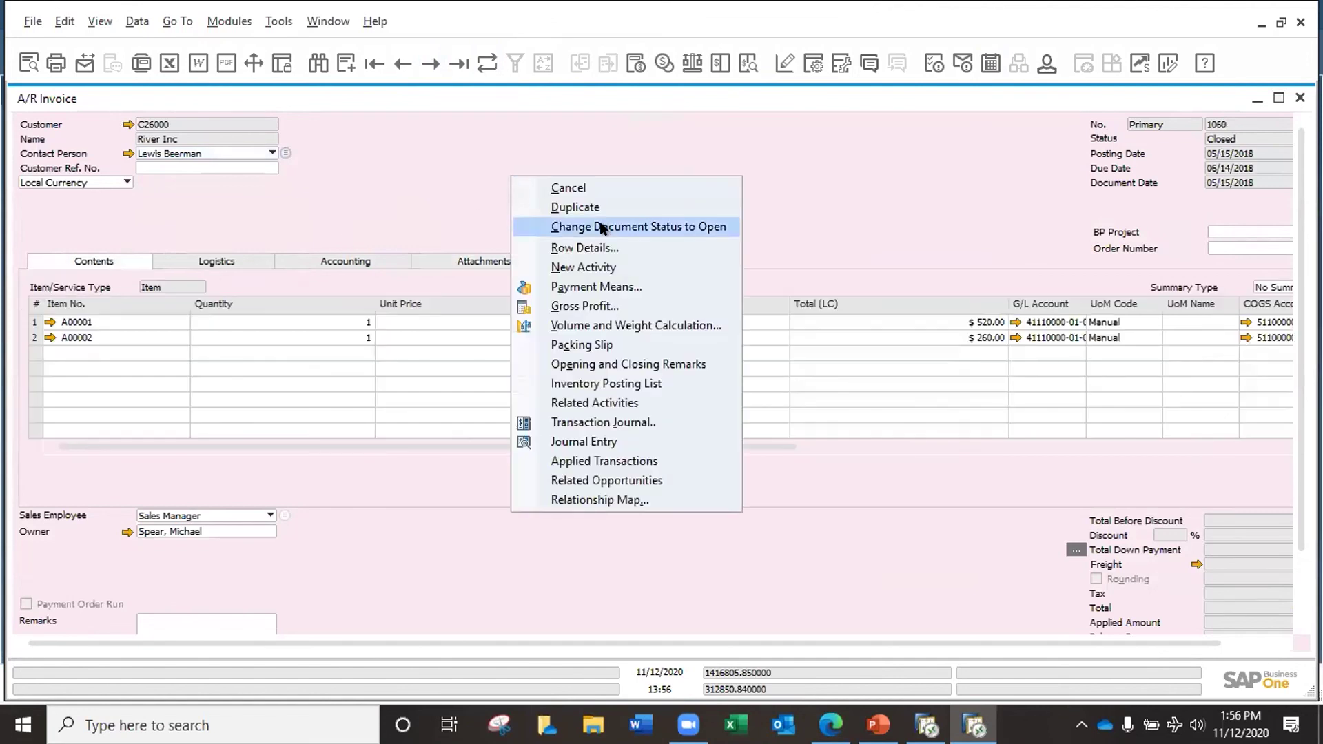
left_click(440, 204)
left_click(133, 21)
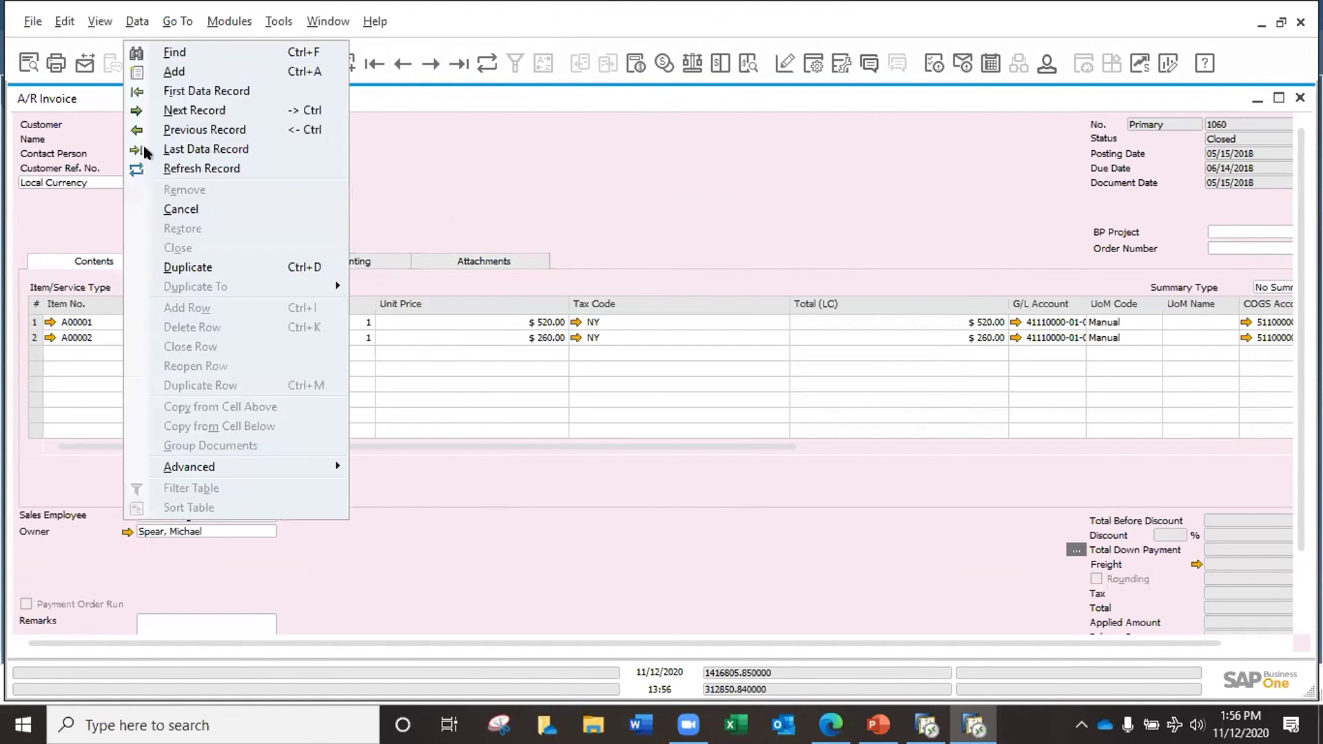
mouse_move(213, 466)
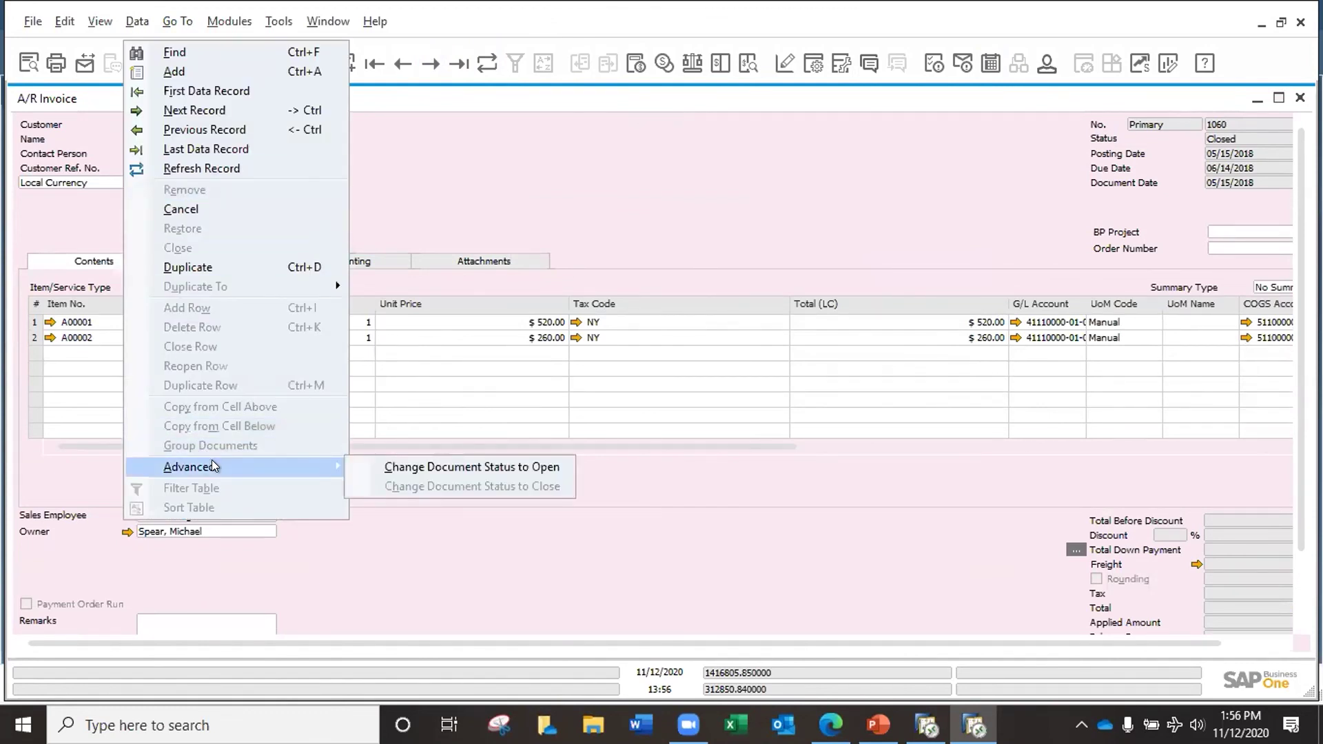
left_click(781, 141)
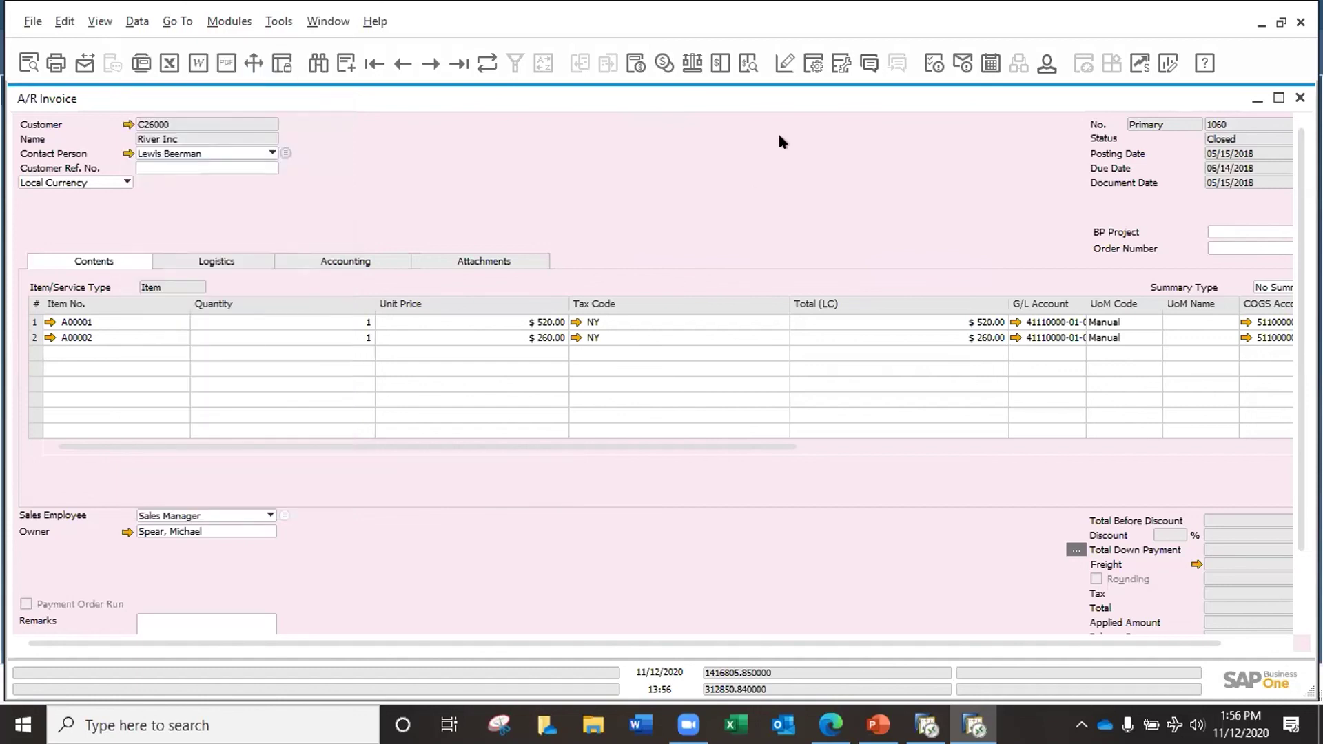